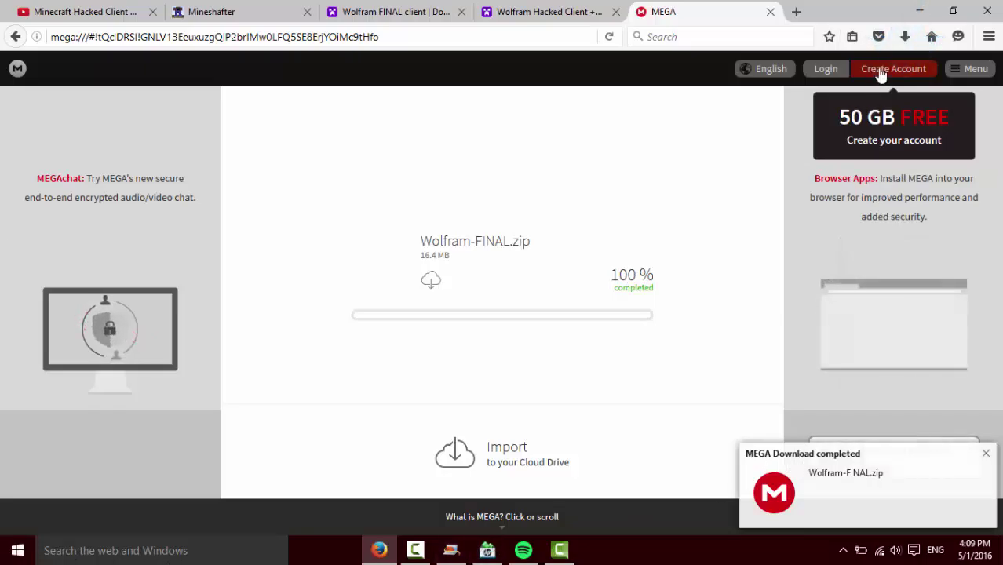
Open the downloaded Wolfram-FINAL.zip archive and select its Wolfram folder
{"action": "left_click", "coordinate": [900, 40]}
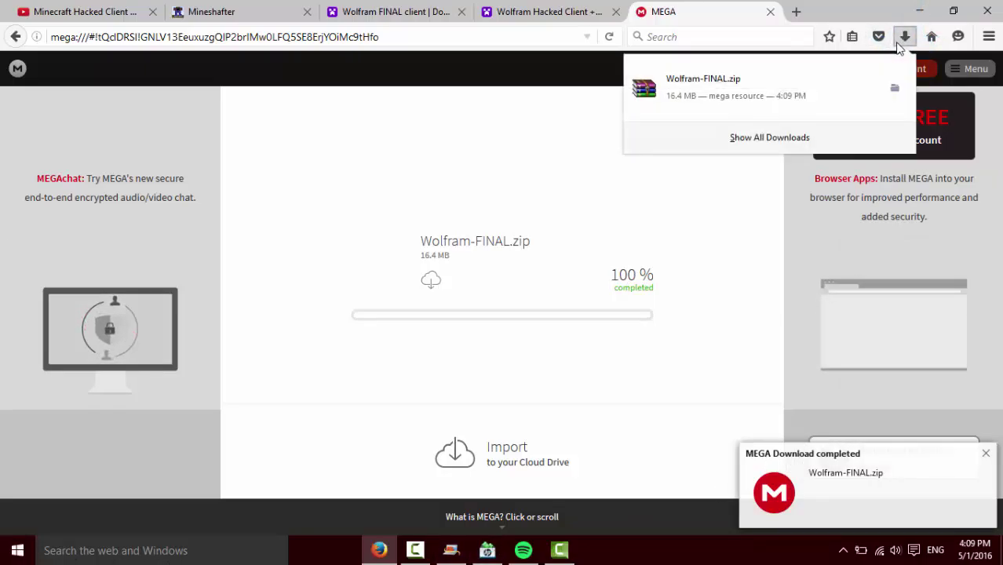
{"action": "left_click", "coordinate": [832, 101]}
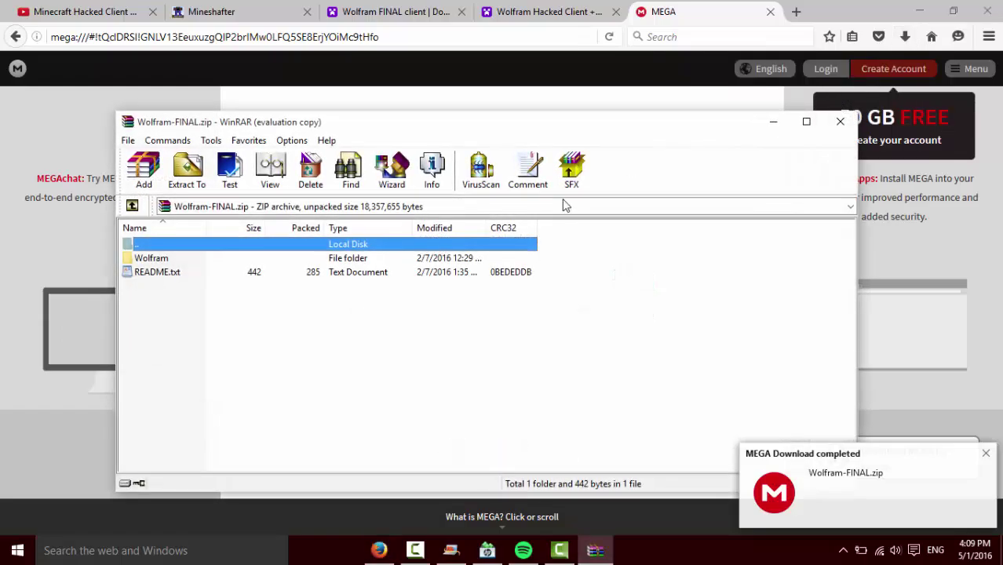
{"action": "left_click", "coordinate": [281, 259]}
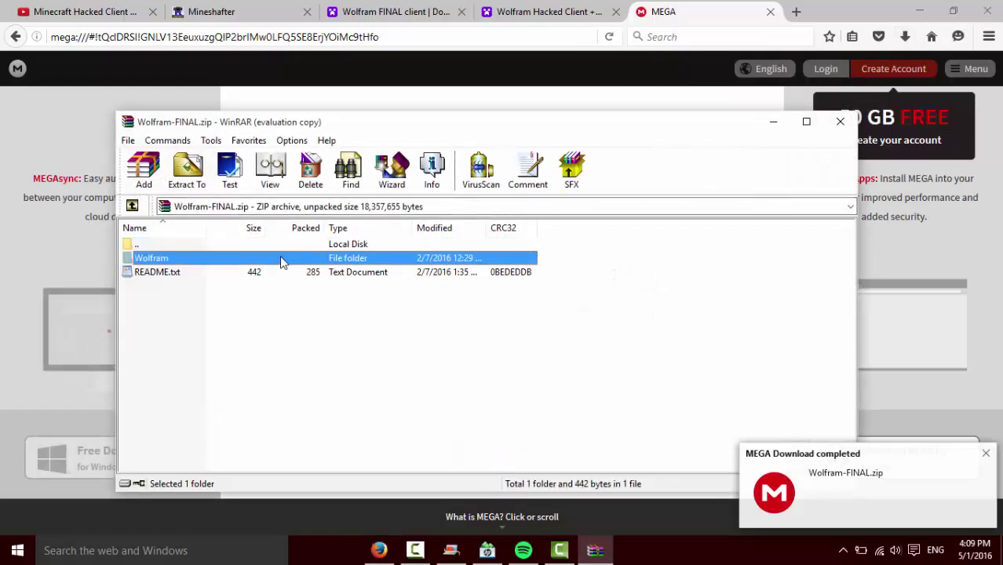
Read the README.txt file inside the Wolfram-FINAL.zip archive, and close it
{"action": "double_click", "coordinate": [295, 274]}
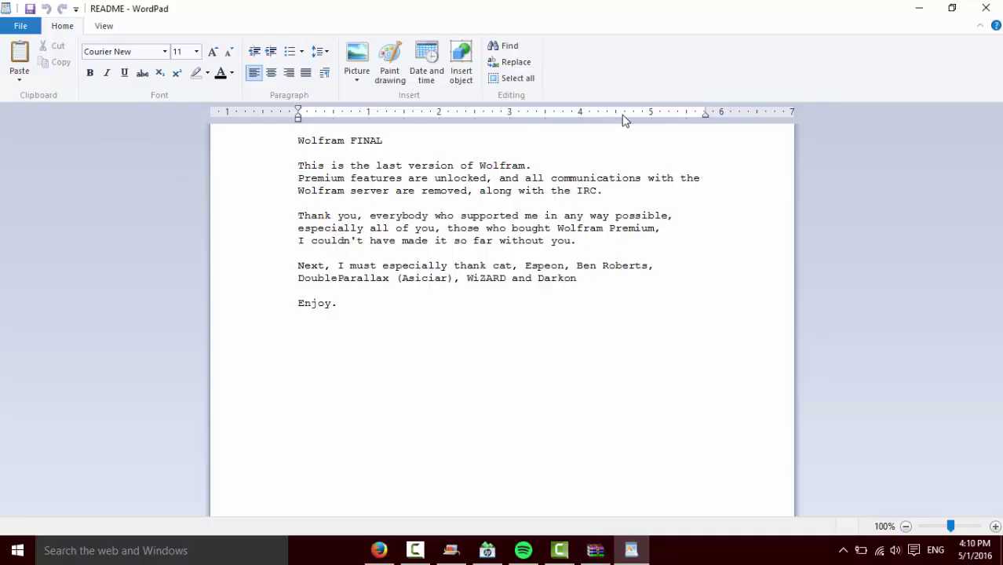
{"action": "mouse_move", "coordinate": [636, 557]}
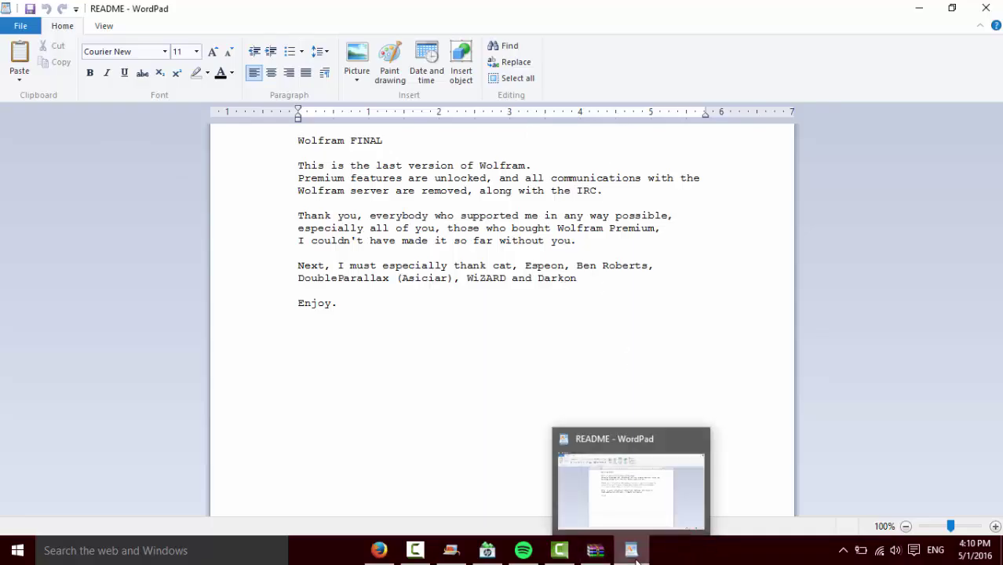
{"action": "left_click", "coordinate": [699, 437]}
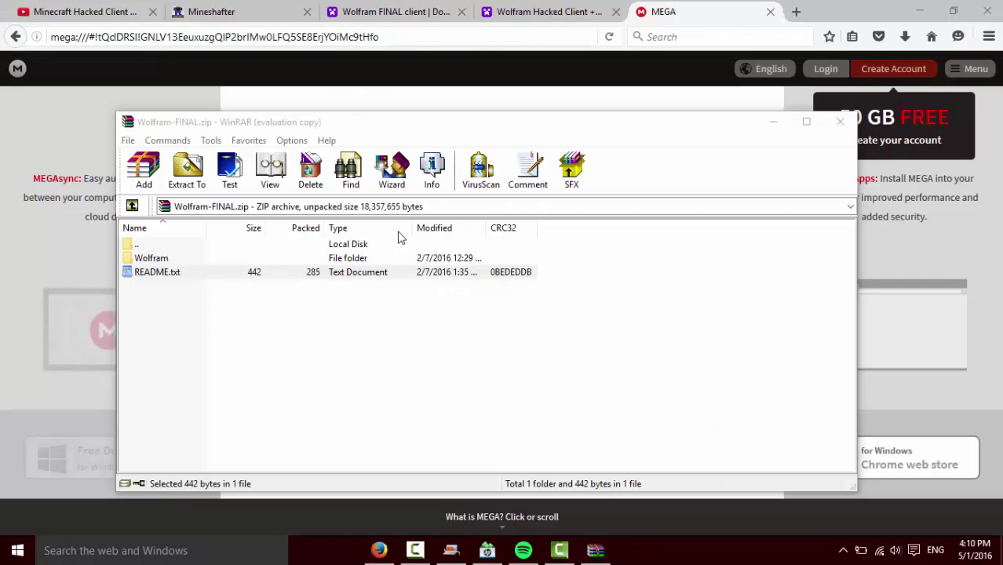
{"action": "left_click", "coordinate": [367, 259]}
{"action": "right_click", "coordinate": [367, 260]}
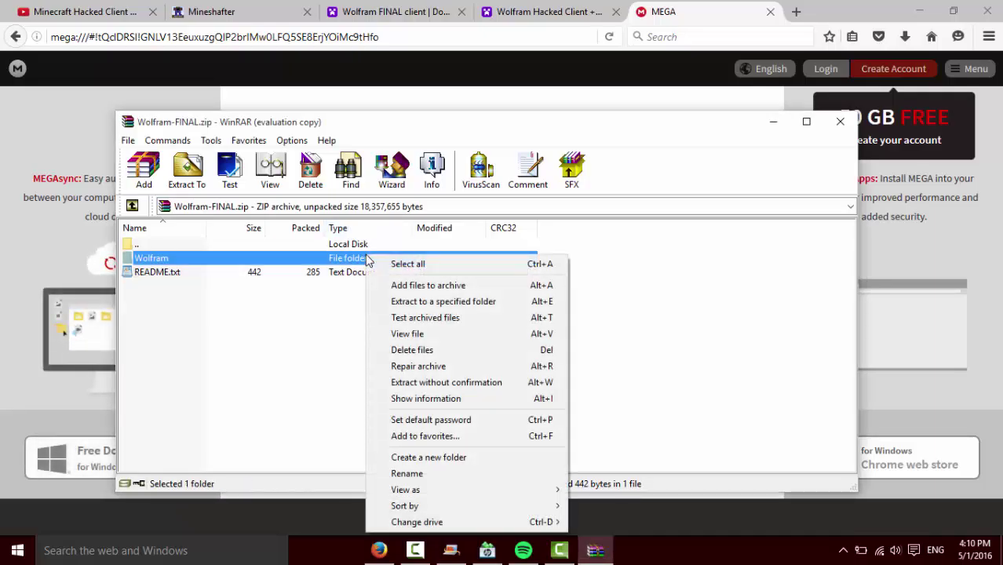
{"action": "left_click", "coordinate": [273, 320]}
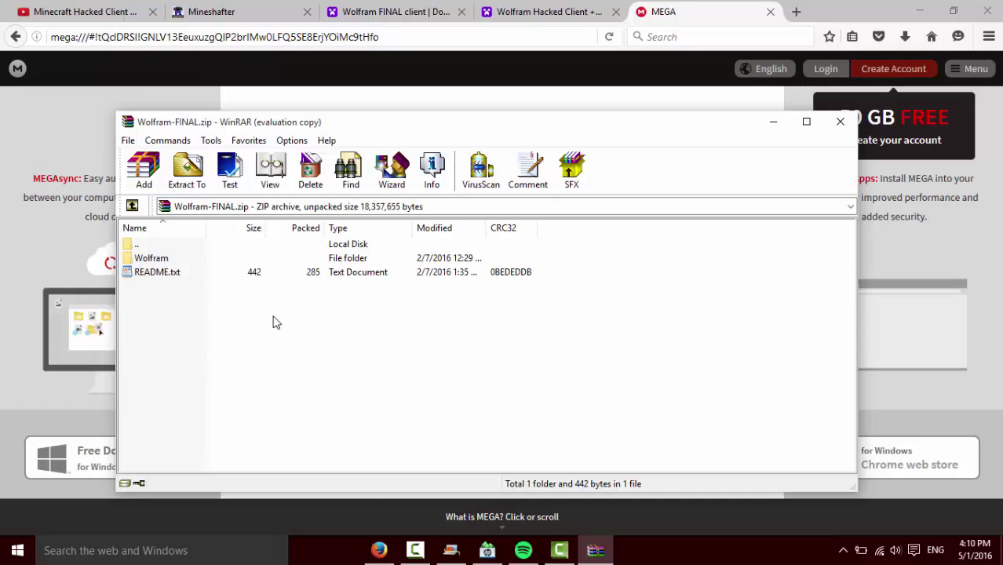
Open the %AppData% Roaming folder and go to the versions folder inside .minecraft
{"action": "key", "text": "super+r"}
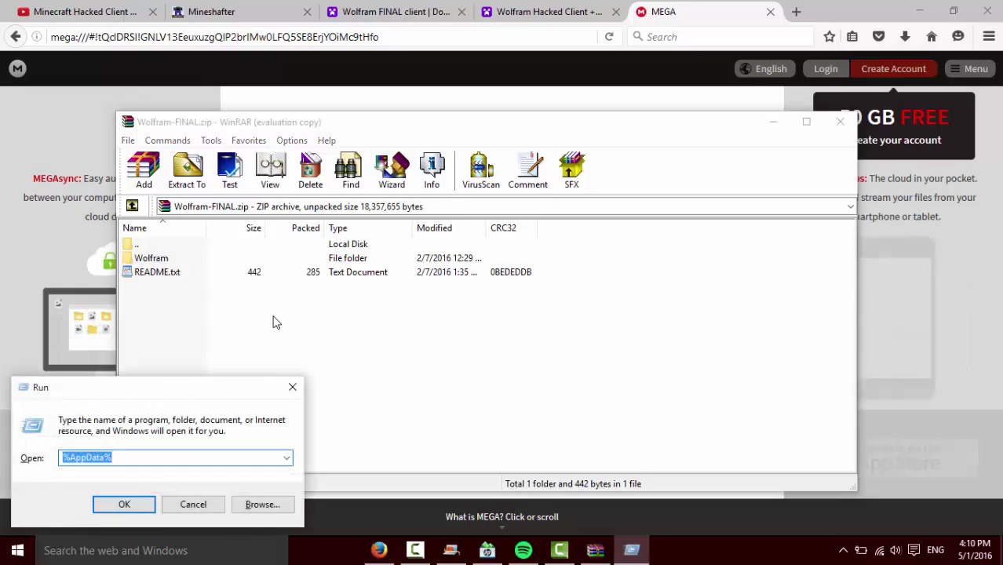
{"action": "key", "text": "Return"}
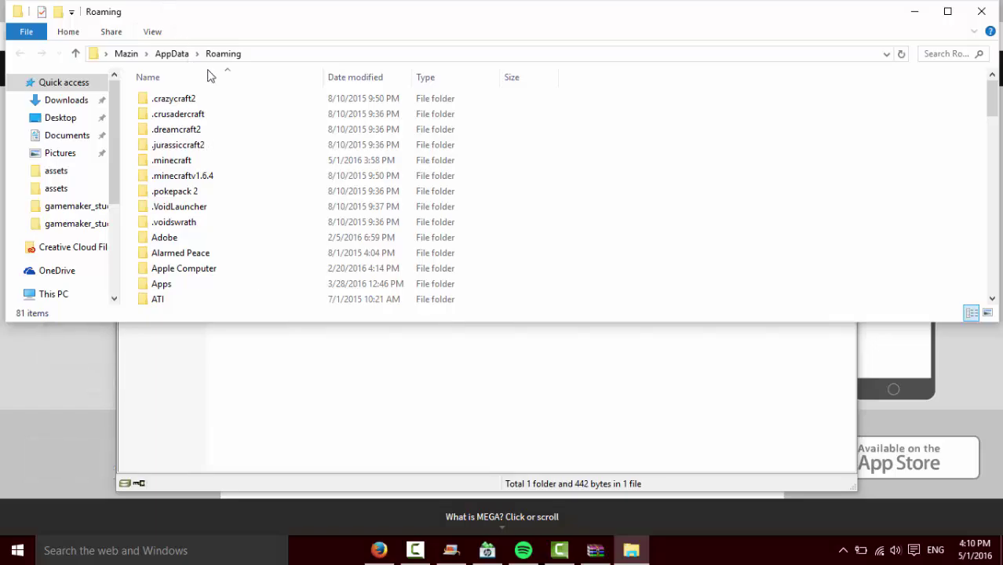
{"action": "double_click", "coordinate": [200, 162]}
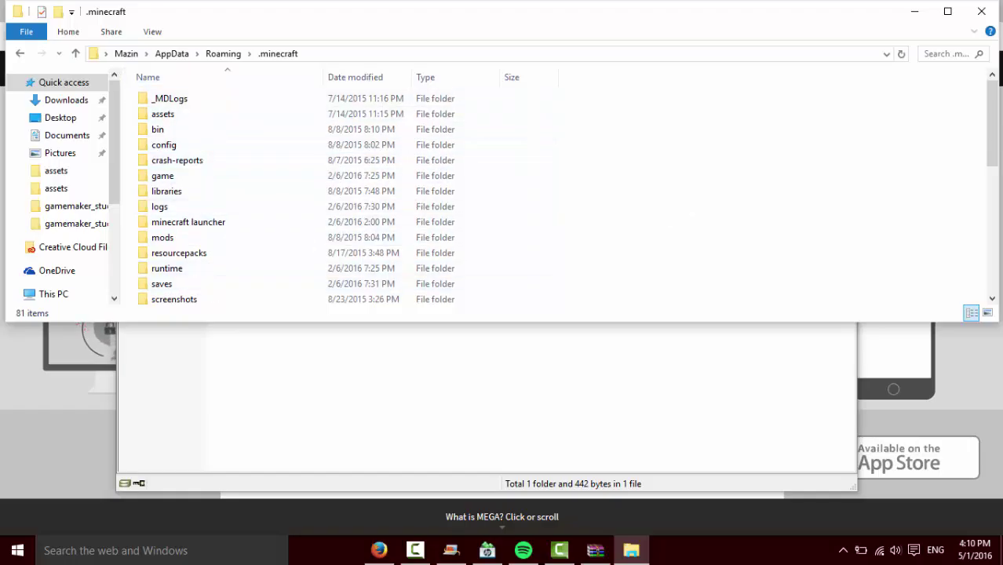
{"action": "scroll", "coordinate": [990, 132], "scroll_direction": "down", "scroll_amount": 1}
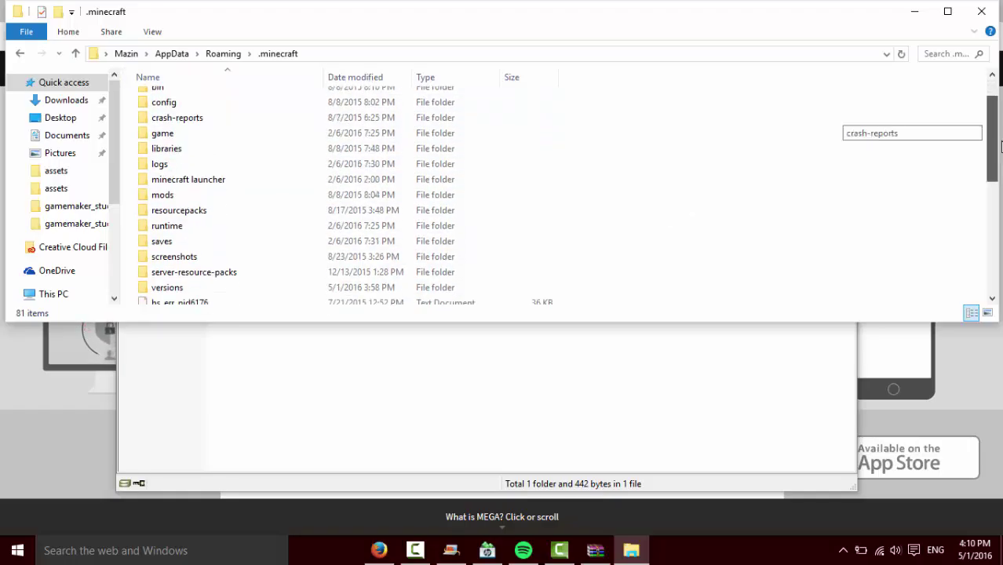
{"action": "double_click", "coordinate": [350, 284]}
Copy the Wolfram folder from the Wolfram-FINAL.zip archive into the .minecraft versions folder, and close the archive
{"action": "left_click", "coordinate": [360, 442]}
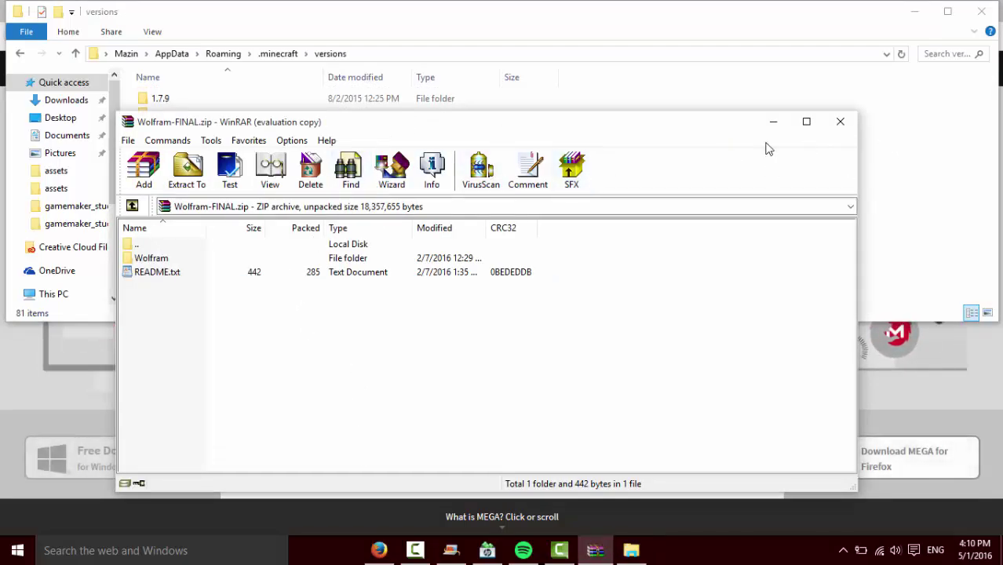
{"action": "left_click_drag", "start_coordinate": [698, 123], "coordinate": [703, 220]}
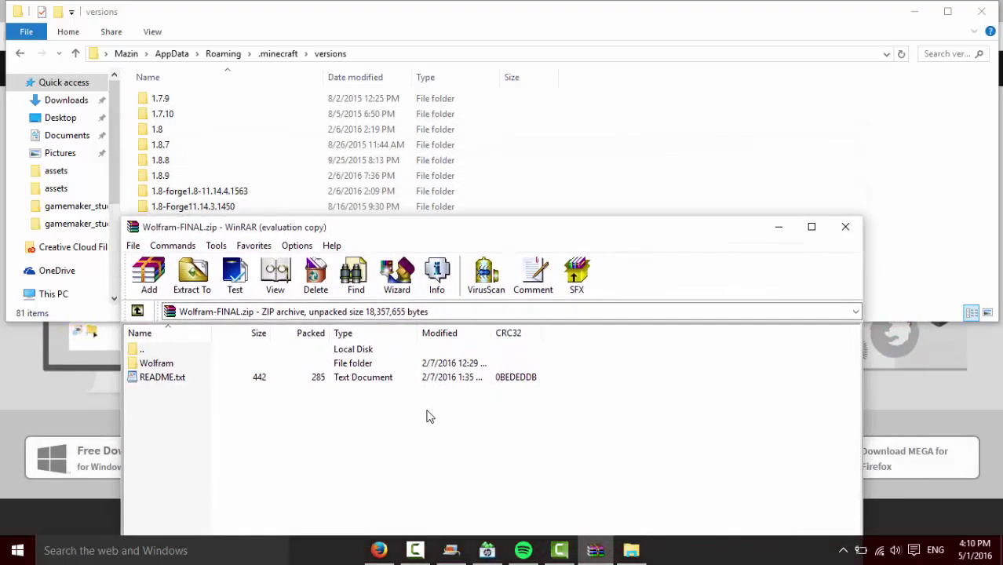
{"action": "left_click_drag", "start_coordinate": [412, 364], "coordinate": [619, 174]}
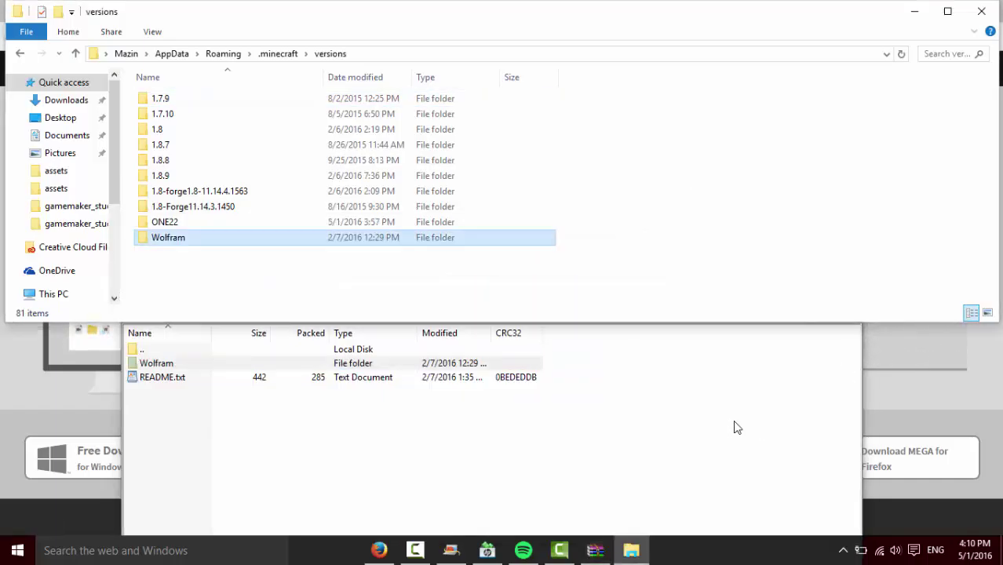
{"action": "left_click", "coordinate": [730, 427]}
{"action": "left_click", "coordinate": [842, 226]}
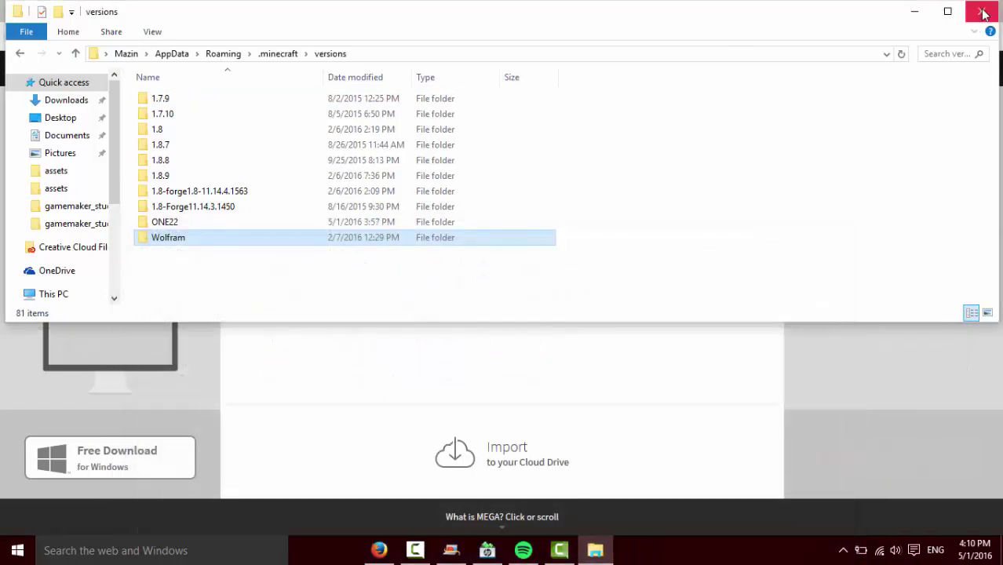
Clear the folder and browser windows away and start the Mineshafter launcher from the desktop
{"action": "left_click", "coordinate": [985, 11]}
{"action": "left_click", "coordinate": [918, 11]}
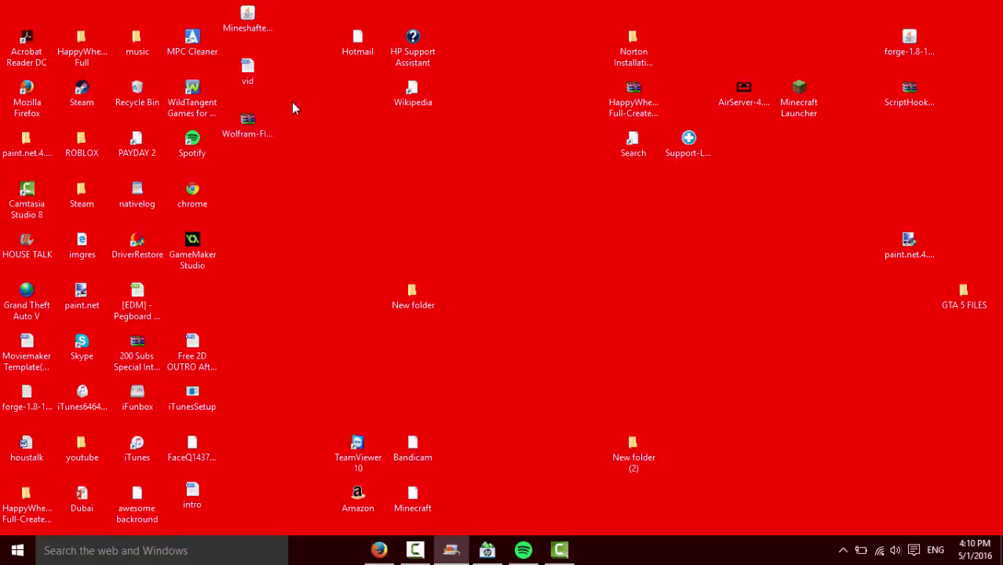
{"action": "double_click", "coordinate": [250, 30]}
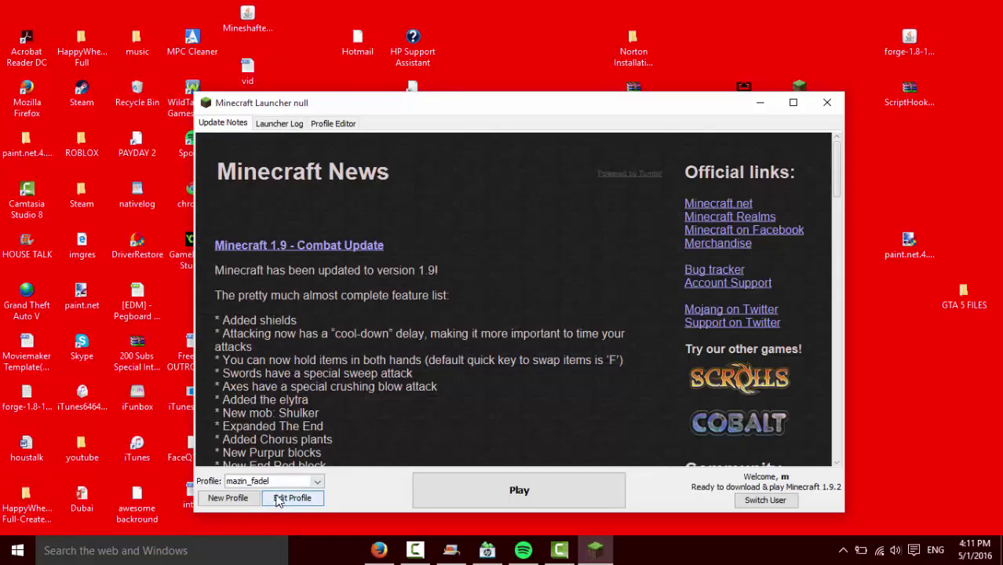
Create a new launcher profile named WOLFRAM
{"action": "left_click", "coordinate": [228, 498]}
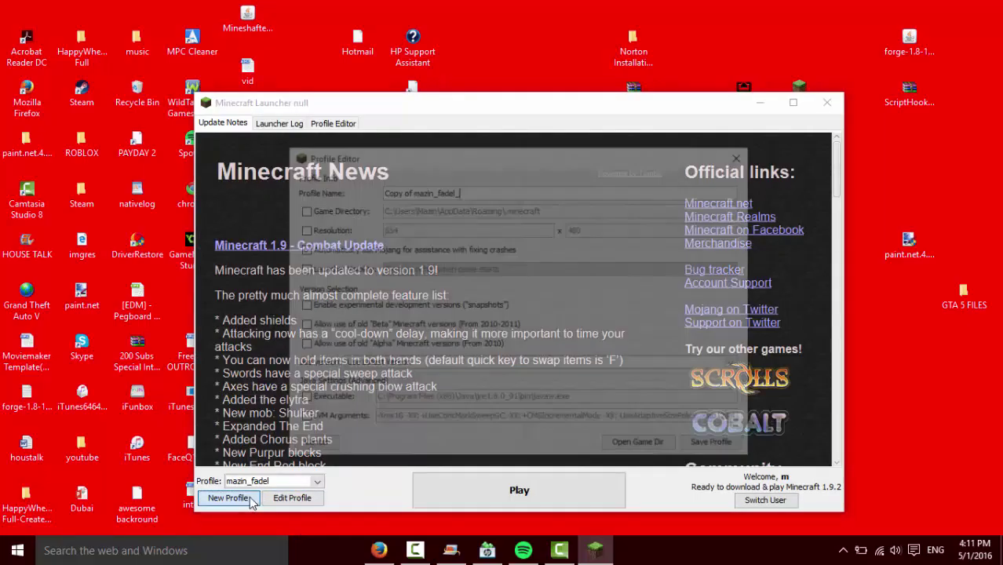
{"action": "key", "text": "BackSpace"}
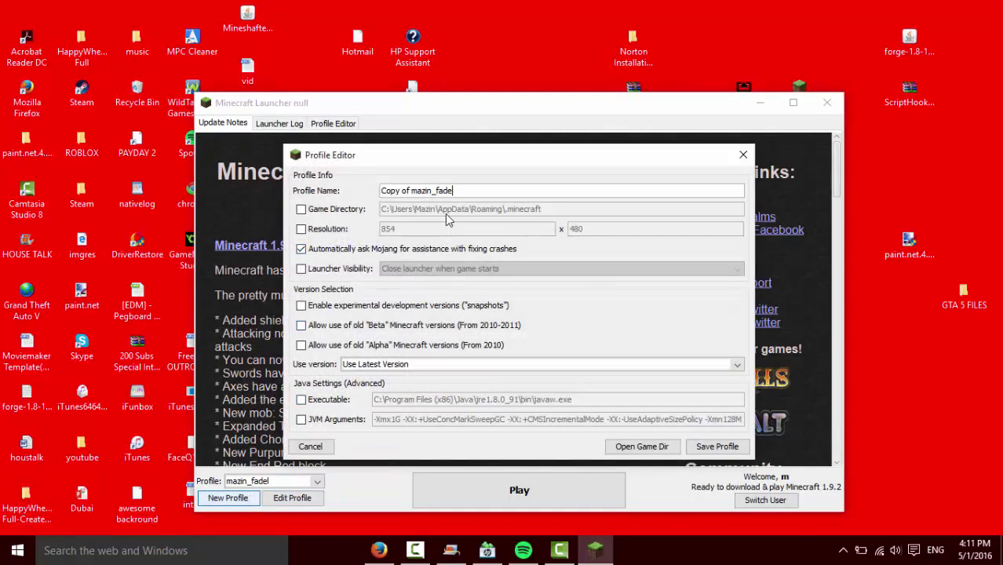
{"action": "key", "text": "BackSpace"}
{"action": "key", "text": "BackSpace"}
{"action": "key", "text": "BackSpace"}
{"action": "key", "text": "BackSpace"}
{"action": "key", "text": "BackSpace"}
{"action": "key", "text": "BackSpace"}
{"action": "key", "text": "BackSpace"}
{"action": "key", "text": "BackSpace"}
{"action": "key", "text": "BackSpace"}
{"action": "key", "text": "BackSpace"}
{"action": "key", "text": "BackSpace"}
{"action": "key", "text": "BackSpace"}
{"action": "key", "text": "BackSpace"}
{"action": "key", "text": "BackSpace"}
{"action": "key", "text": "BackSpace"}
{"action": "key", "text": "BackSpace"}
{"action": "key", "text": "BackSpace"}
{"action": "key", "text": "BackSpace"}
{"action": "type", "text": "WOLFRAM"}
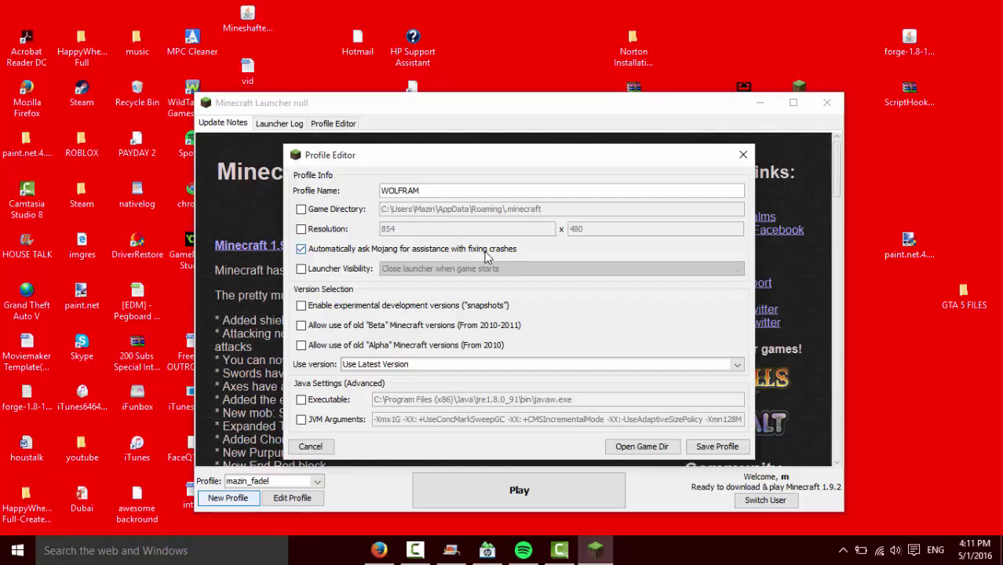
Set the WOLFRAM profile to use version "release Wolfram" and save the profile
{"action": "left_click", "coordinate": [501, 365]}
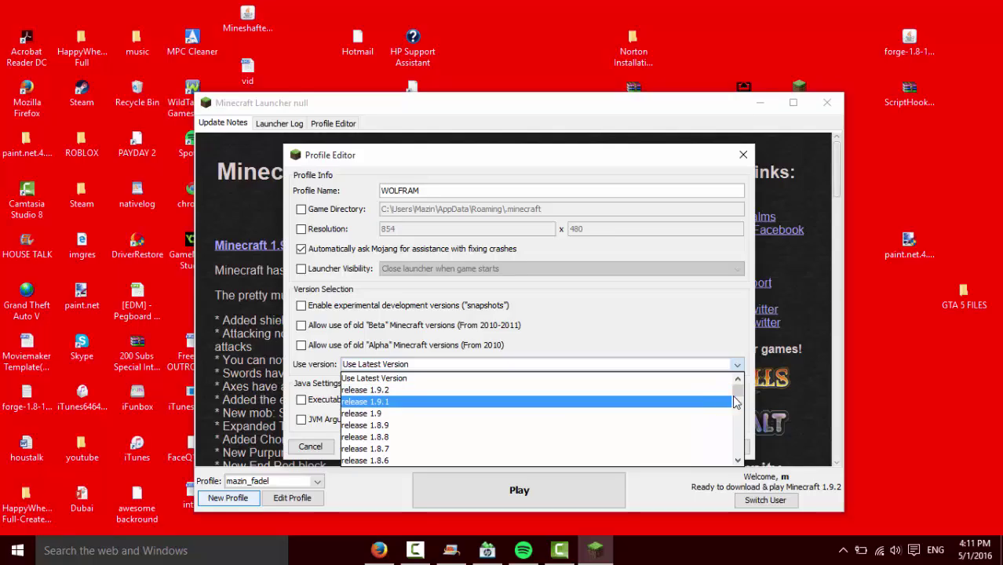
{"action": "left_click_drag", "start_coordinate": [738, 397], "coordinate": [738, 418]}
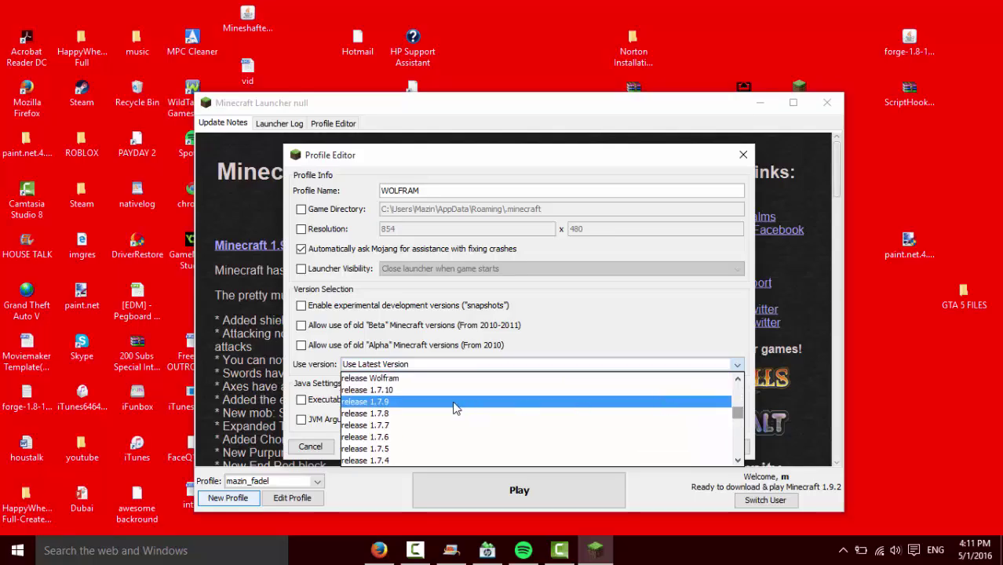
{"action": "left_click", "coordinate": [441, 379]}
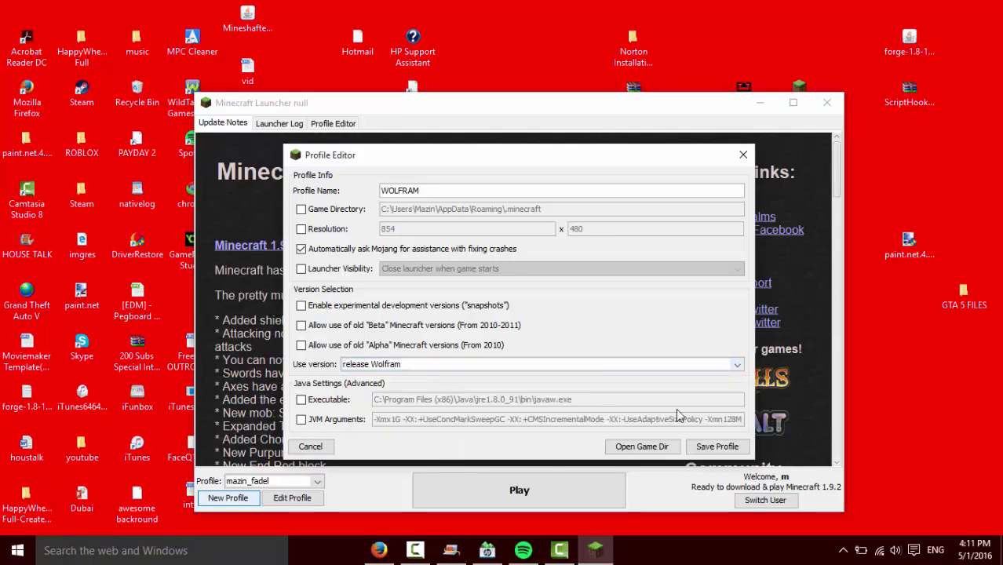
{"action": "left_click", "coordinate": [710, 449]}
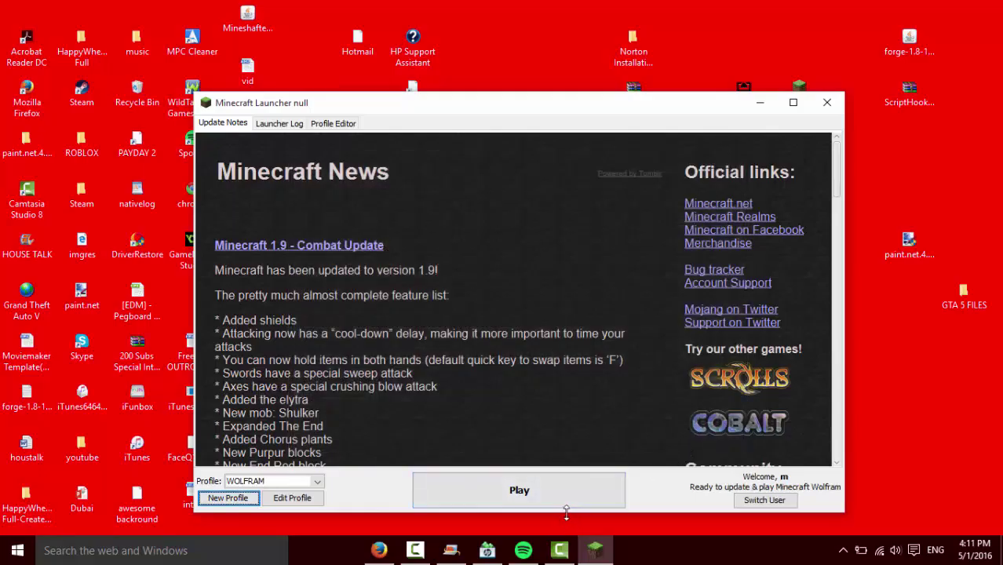
Launch the game with the WOLFRAM profile and maximize its window
{"action": "left_click", "coordinate": [557, 501]}
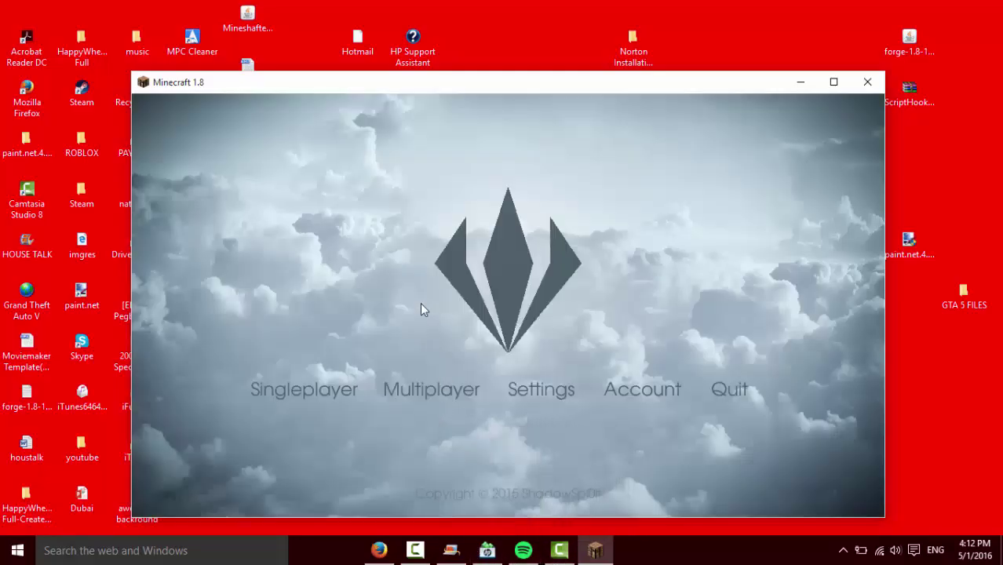
{"action": "left_click", "coordinate": [833, 83]}
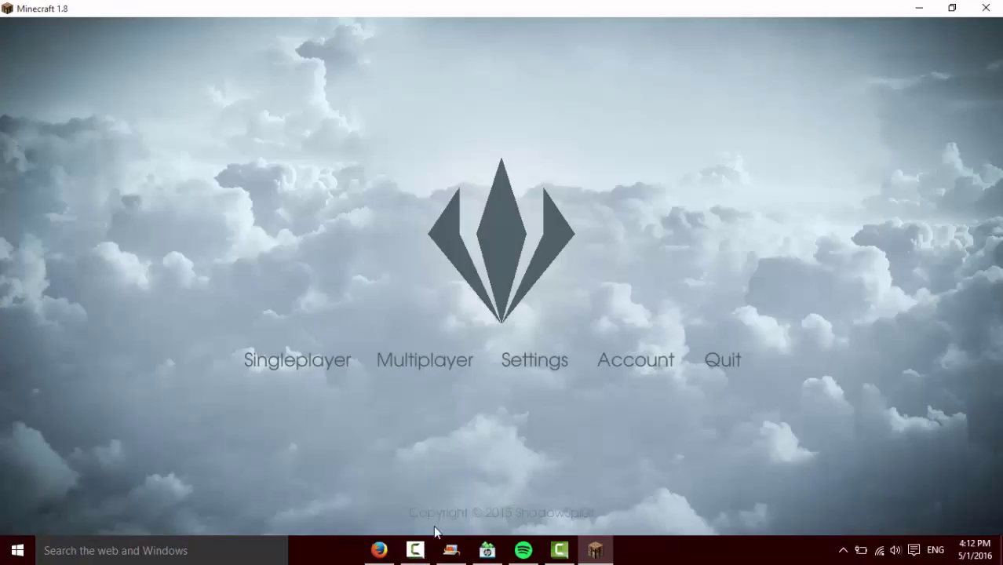
Look over the game's Options screen and return to the main menu
{"action": "left_click", "coordinate": [416, 550]}
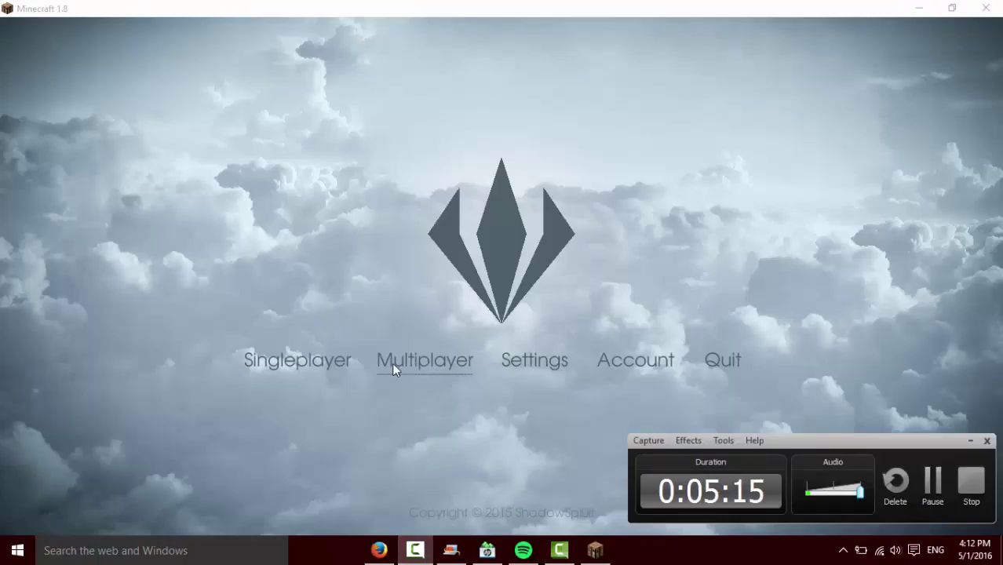
{"action": "left_click", "coordinate": [531, 359]}
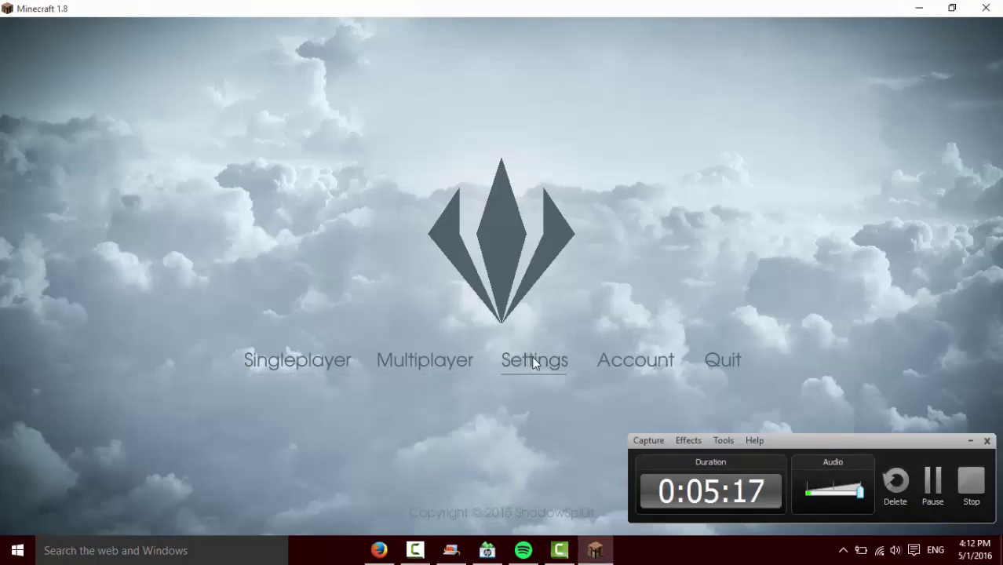
{"action": "left_click", "coordinate": [531, 359]}
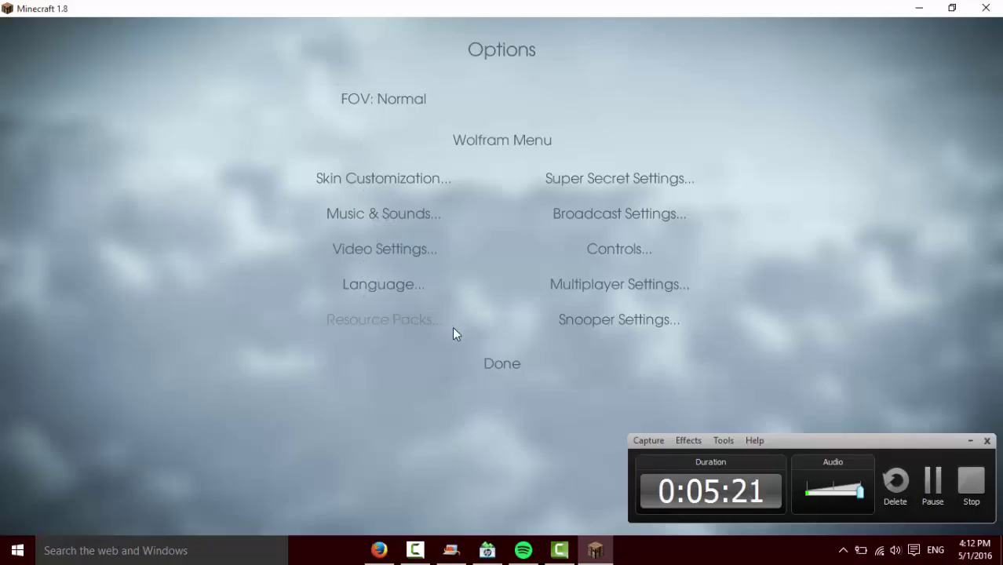
{"action": "left_click", "coordinate": [516, 362]}
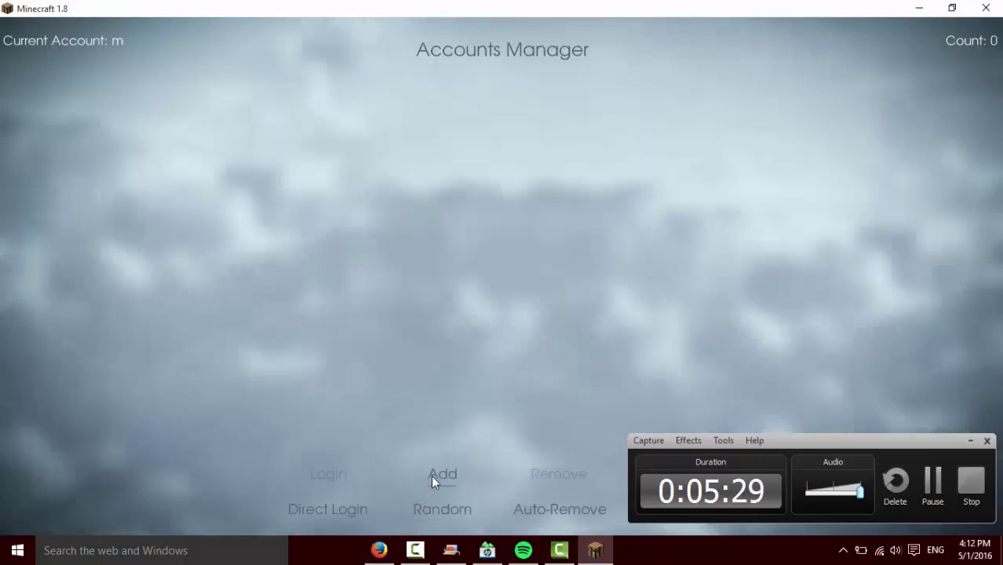
Add an account with the username DanTDM and its password in the Accounts Manager
{"action": "left_click", "coordinate": [969, 441]}
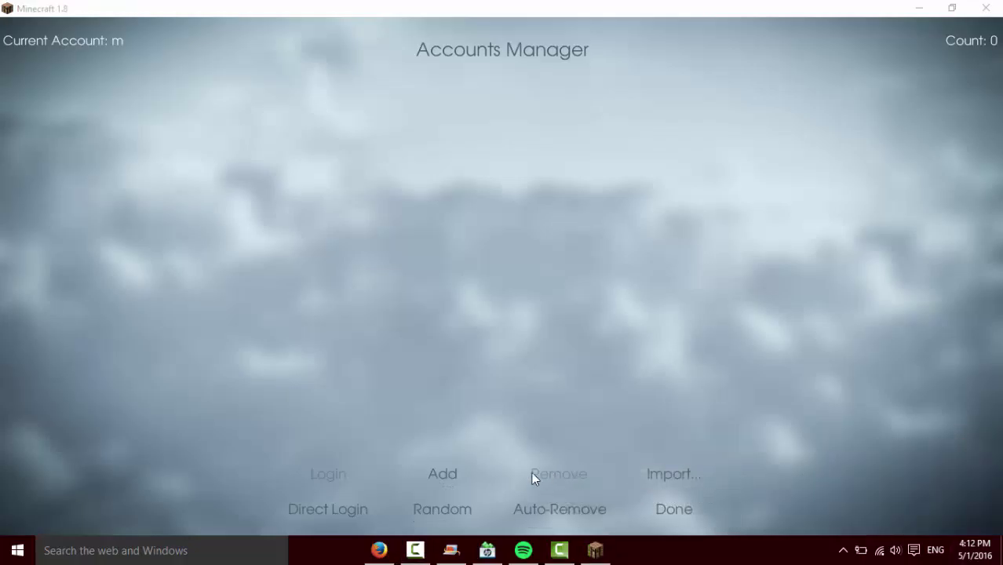
{"action": "left_click", "coordinate": [459, 476]}
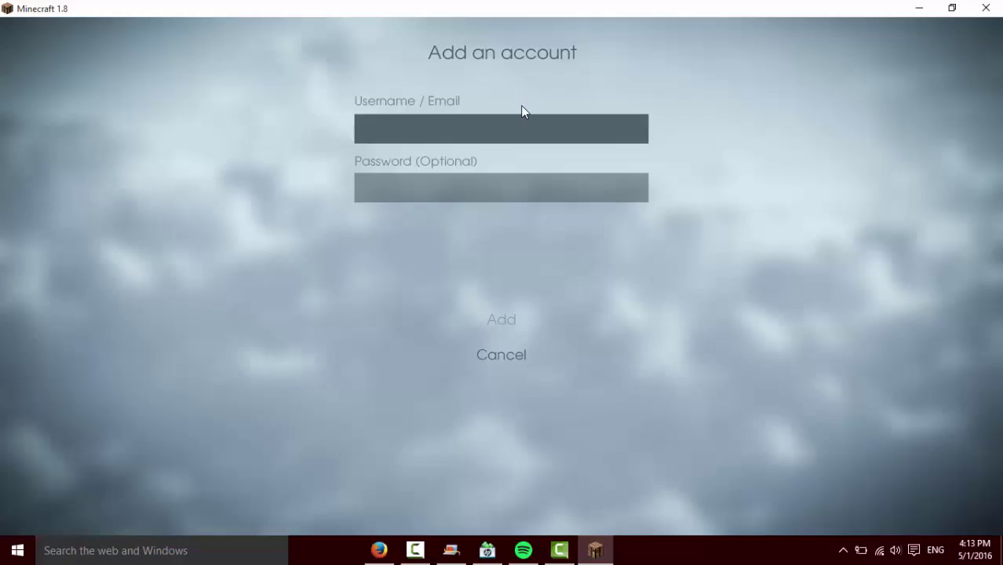
{"action": "type", "text": "DanTDM"}
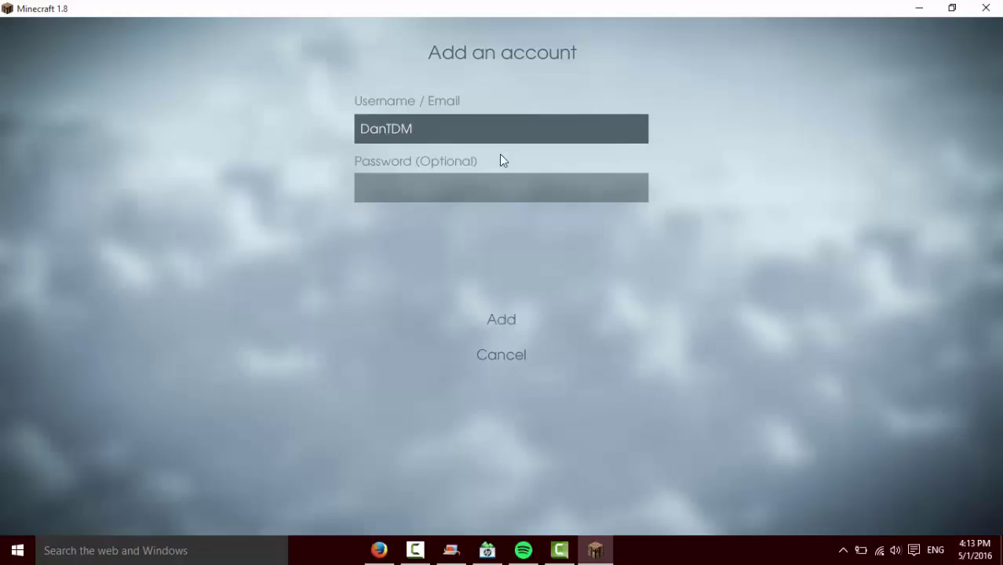
{"action": "left_click", "coordinate": [485, 195]}
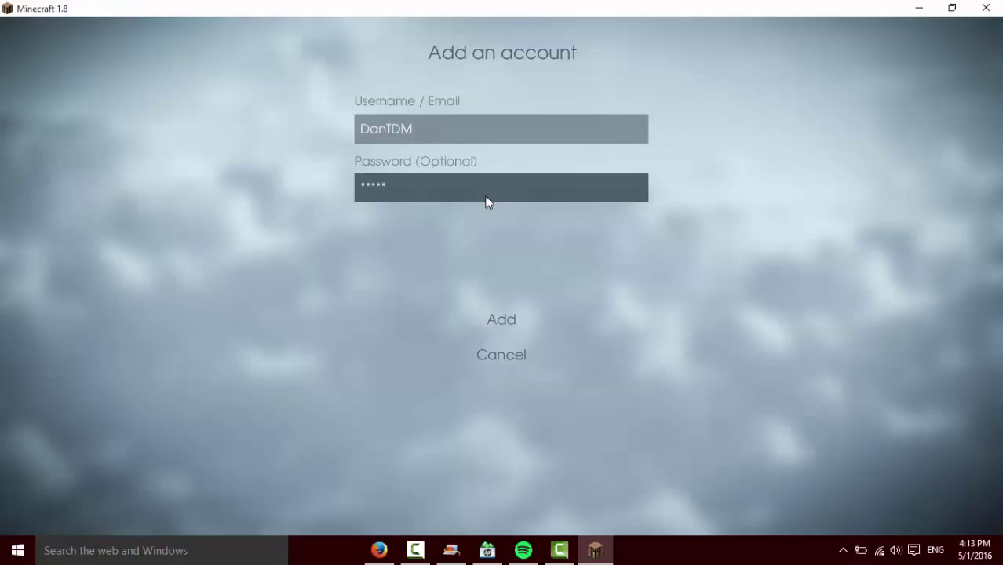
{"action": "left_click", "coordinate": [499, 320]}
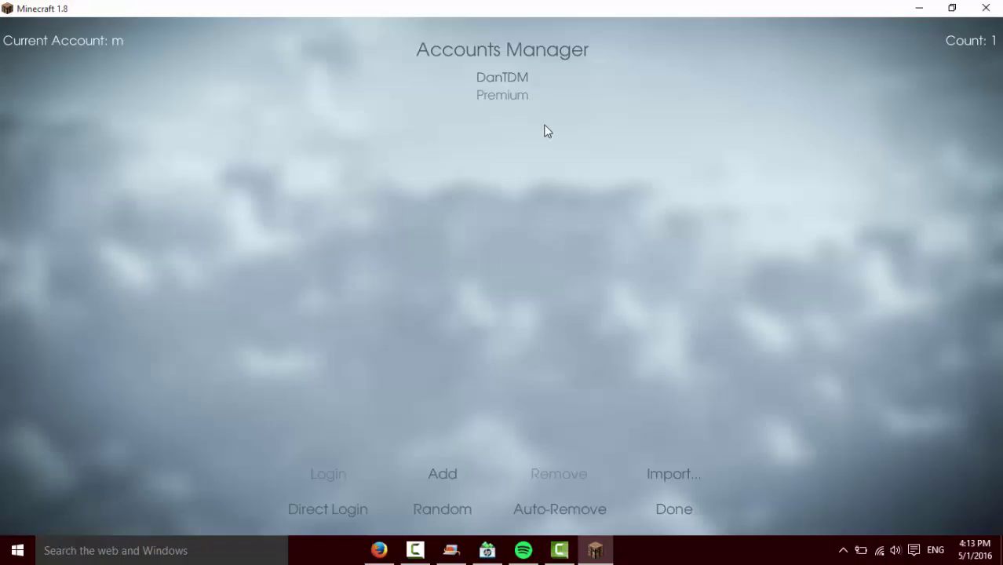
Log in with the DanTDM account and leave the Accounts Manager
{"action": "left_click", "coordinate": [519, 78]}
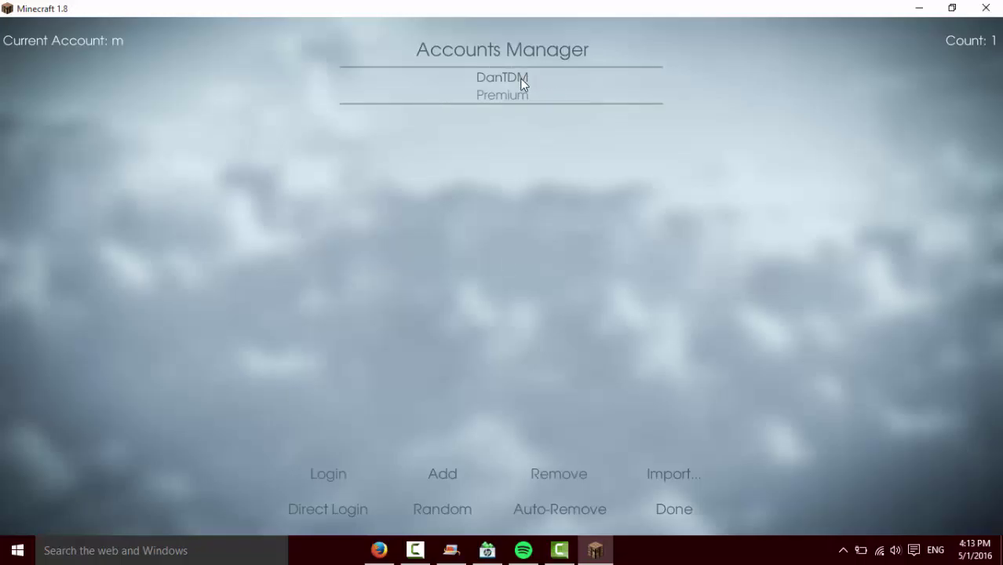
{"action": "left_click", "coordinate": [346, 476]}
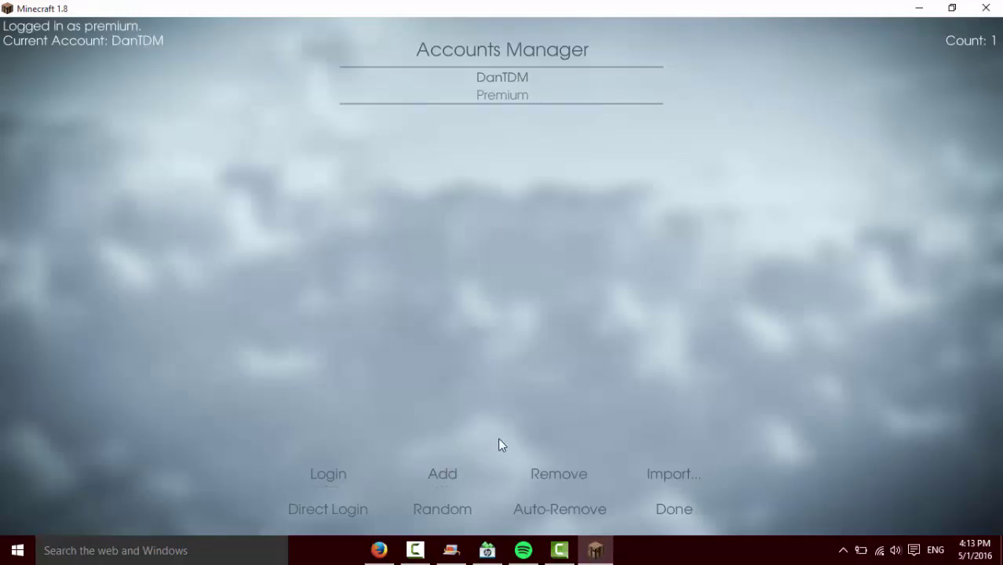
{"action": "left_click", "coordinate": [652, 515]}
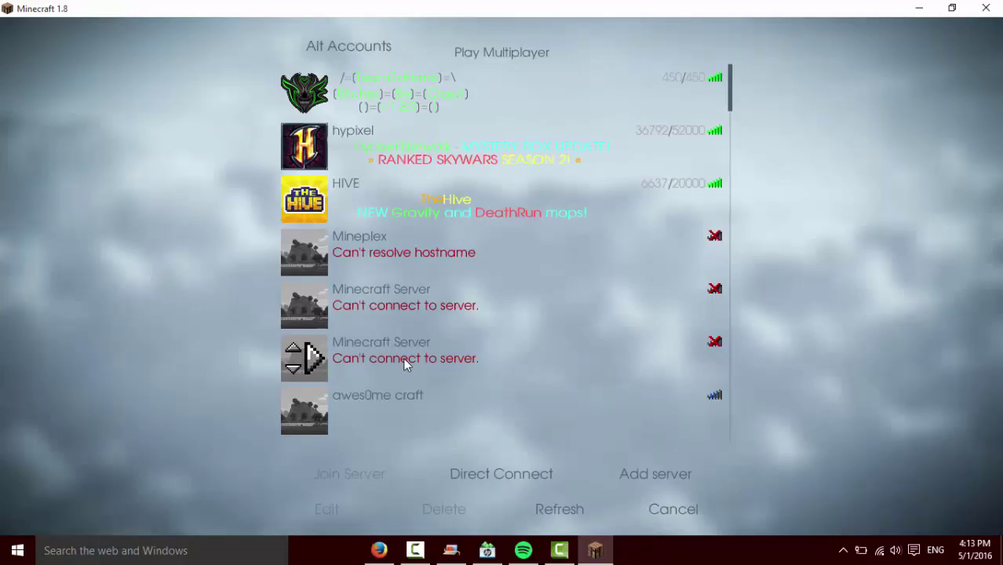
Try to join the HIVE, hypixel and first-listed multiplayer servers, returning to the server list after each attempt
{"action": "left_click", "coordinate": [385, 191]}
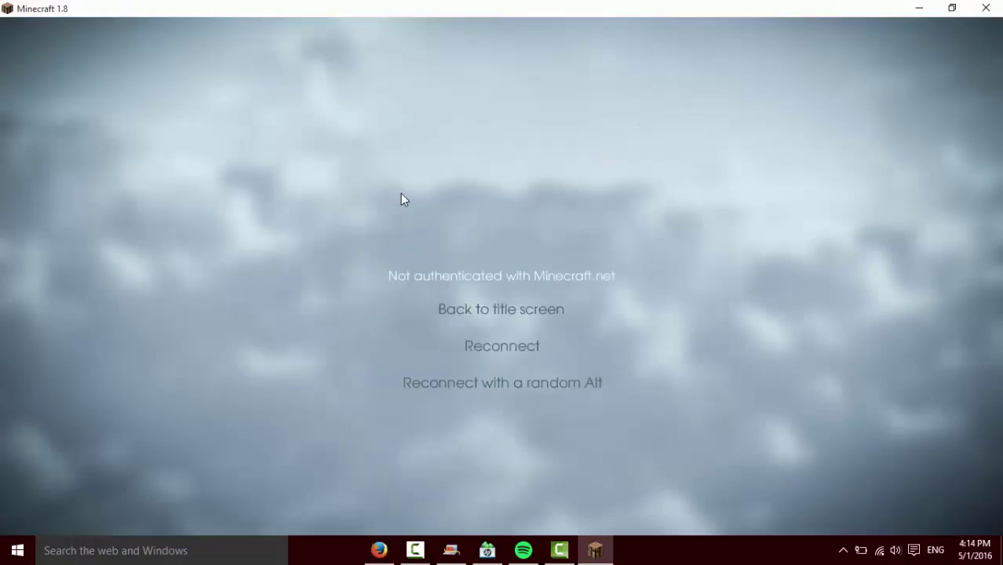
{"action": "left_click", "coordinate": [521, 318]}
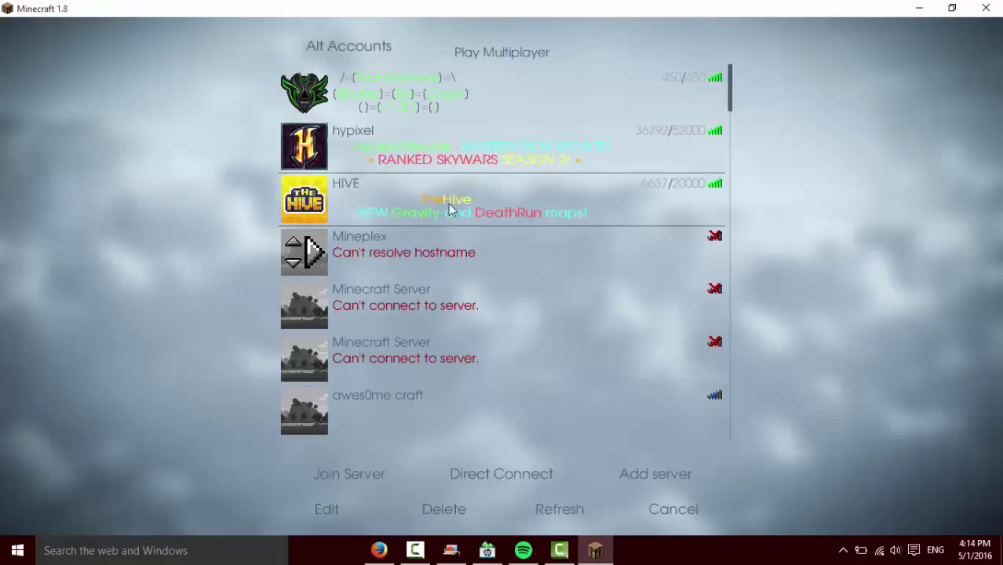
{"action": "left_click", "coordinate": [434, 140]}
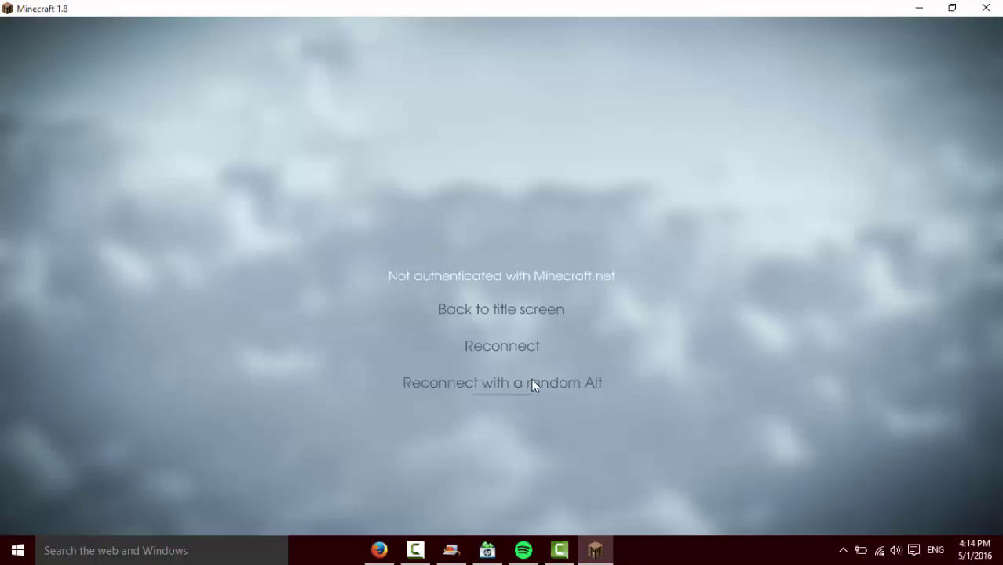
{"action": "left_click", "coordinate": [518, 319]}
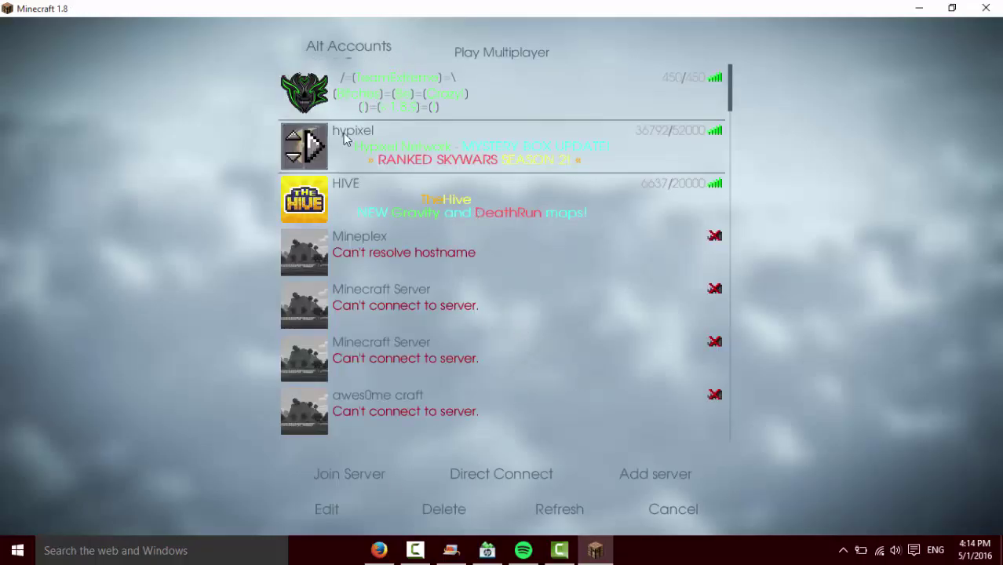
{"action": "left_click", "coordinate": [350, 102]}
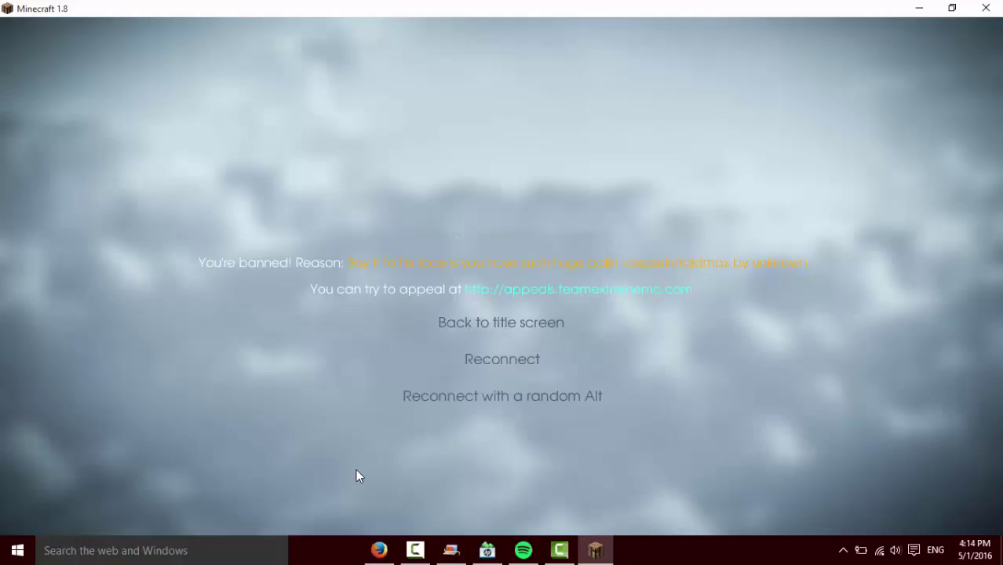
{"action": "left_click", "coordinate": [497, 330]}
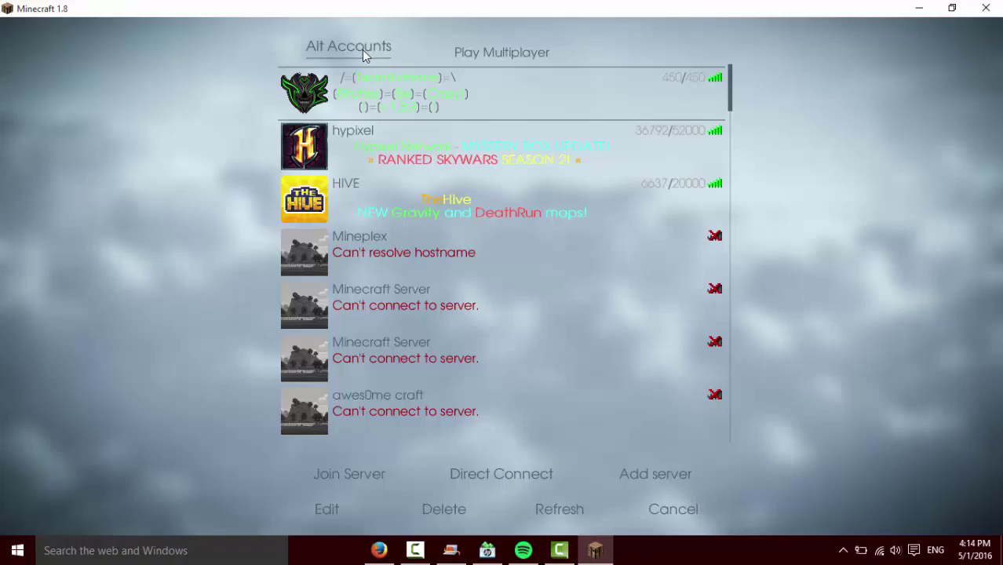
Check the alt accounts from the multiplayer screen and return to the main menu
{"action": "left_click", "coordinate": [362, 50]}
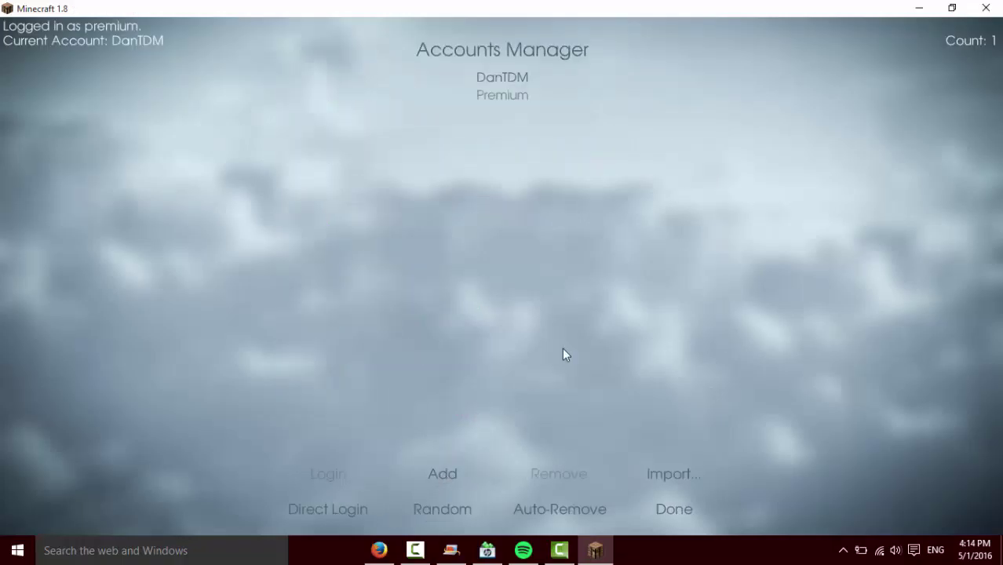
{"action": "left_click", "coordinate": [678, 507]}
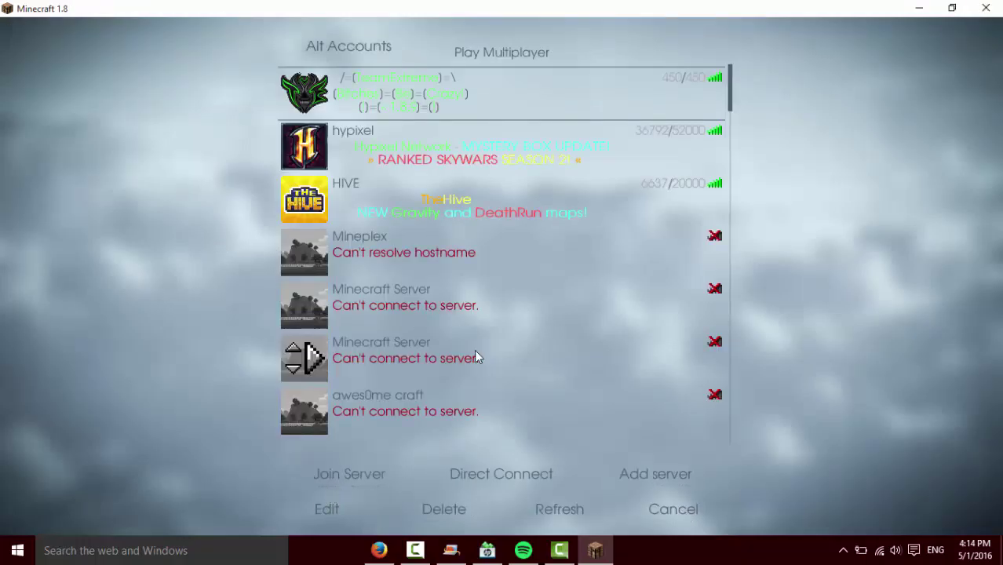
{"action": "left_click", "coordinate": [691, 520]}
Load the singleplayer world "Stampy's Lovely World"
{"action": "left_click", "coordinate": [308, 368]}
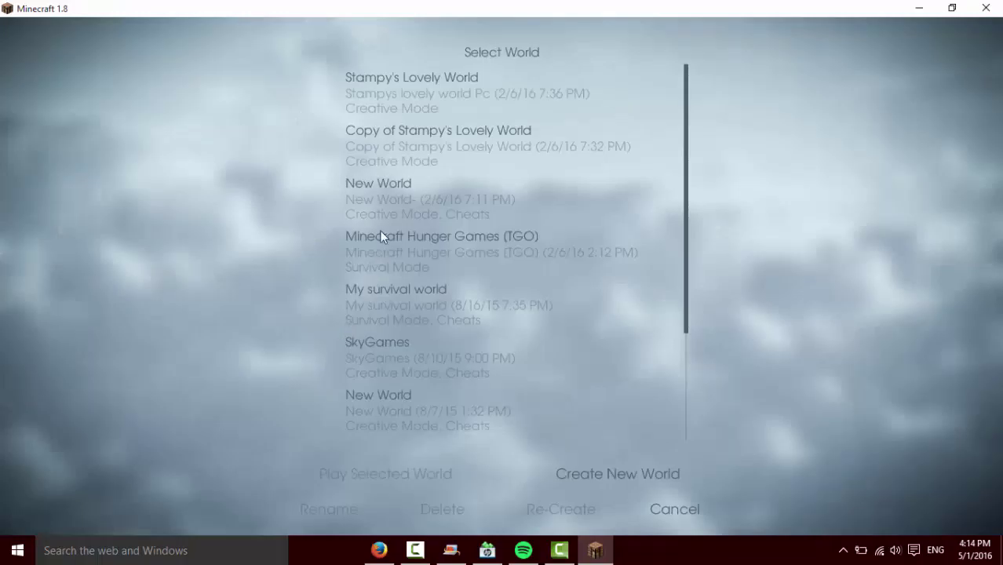
{"action": "left_click", "coordinate": [423, 99]}
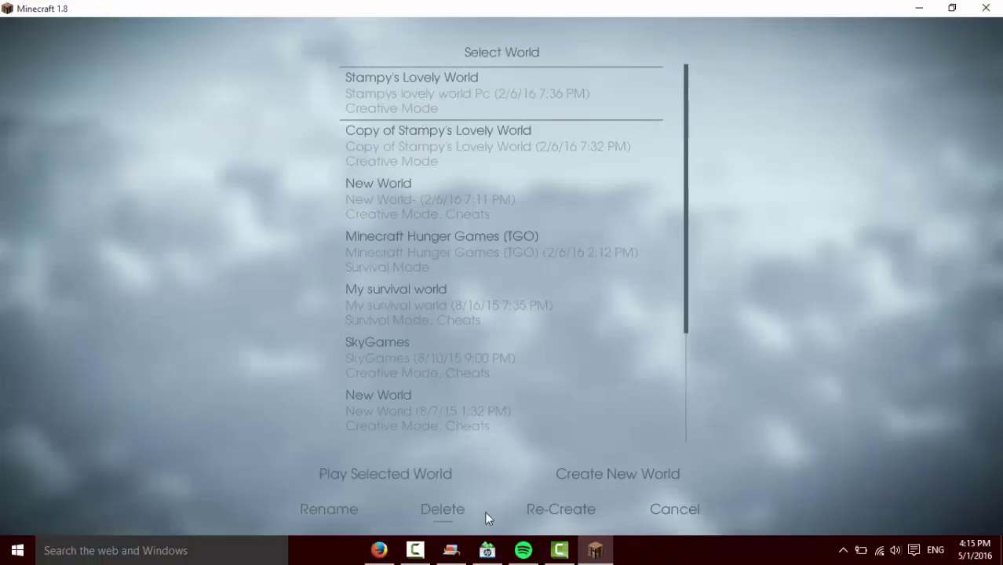
{"action": "left_click", "coordinate": [413, 471]}
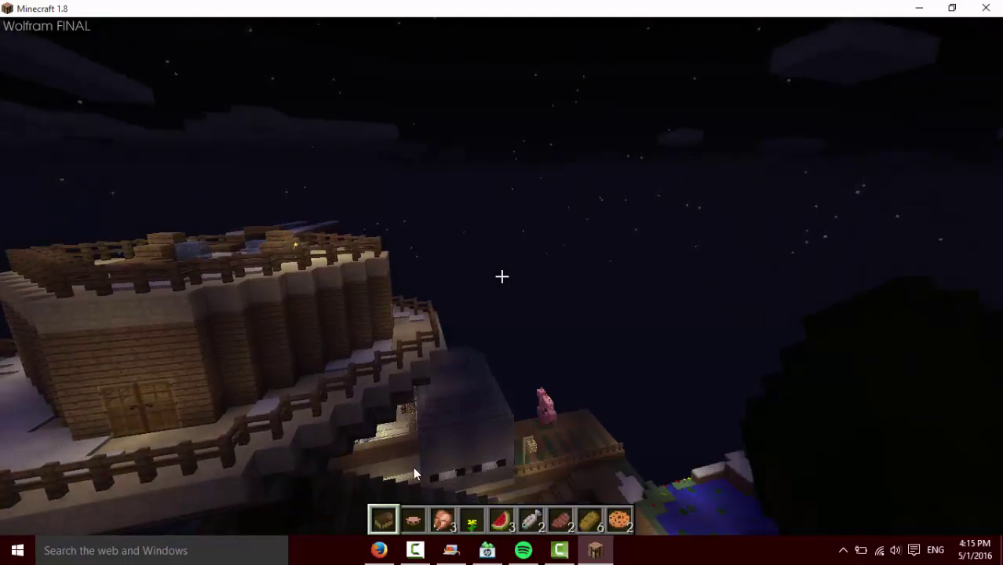
{"action": "key", "text": "shift"}
{"action": "key", "text": "shift"}
{"action": "key", "text": "shift"}
{"action": "key", "text": "shift"}
{"action": "key", "text": "shift"}
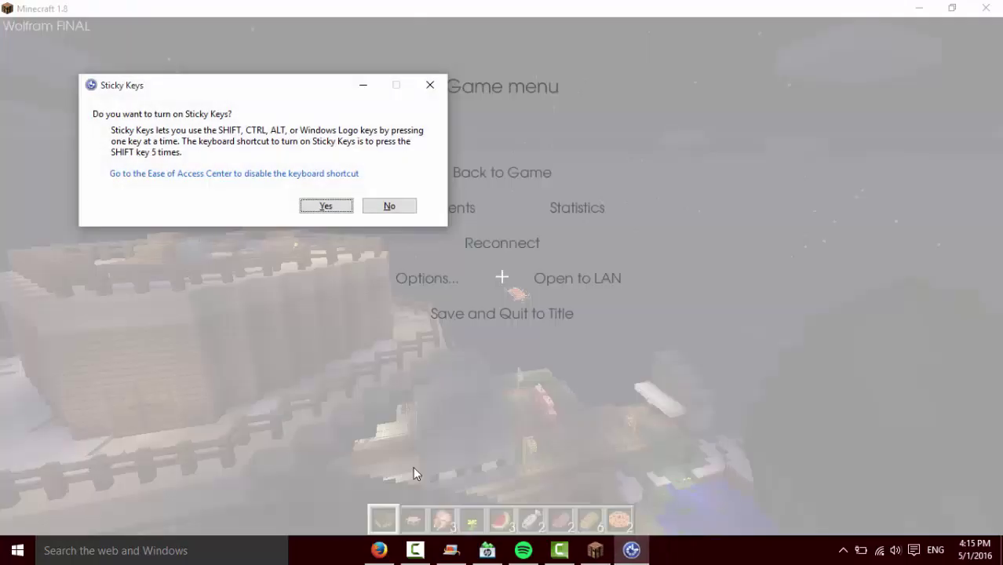
{"action": "left_click", "coordinate": [408, 206]}
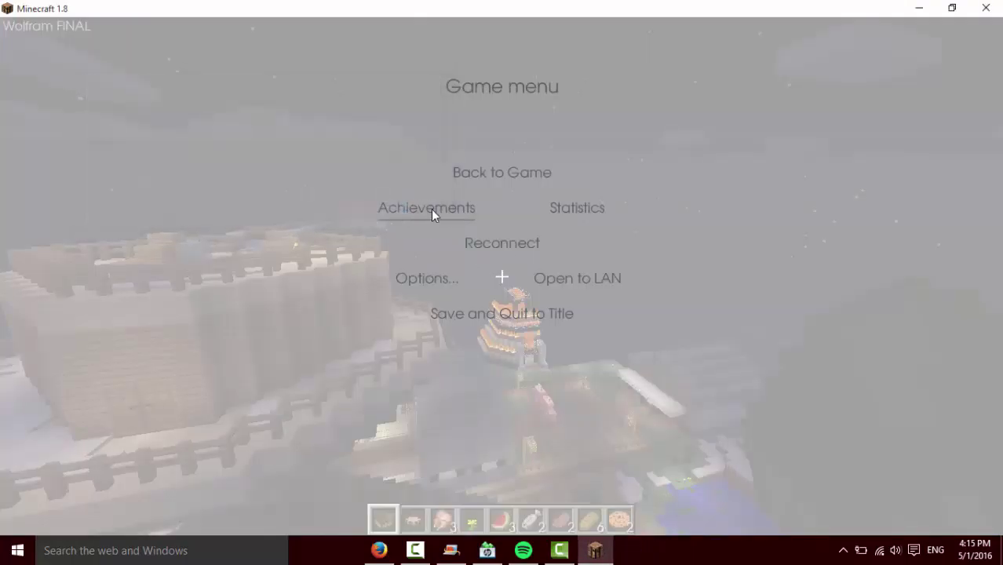
{"action": "left_click", "coordinate": [465, 170]}
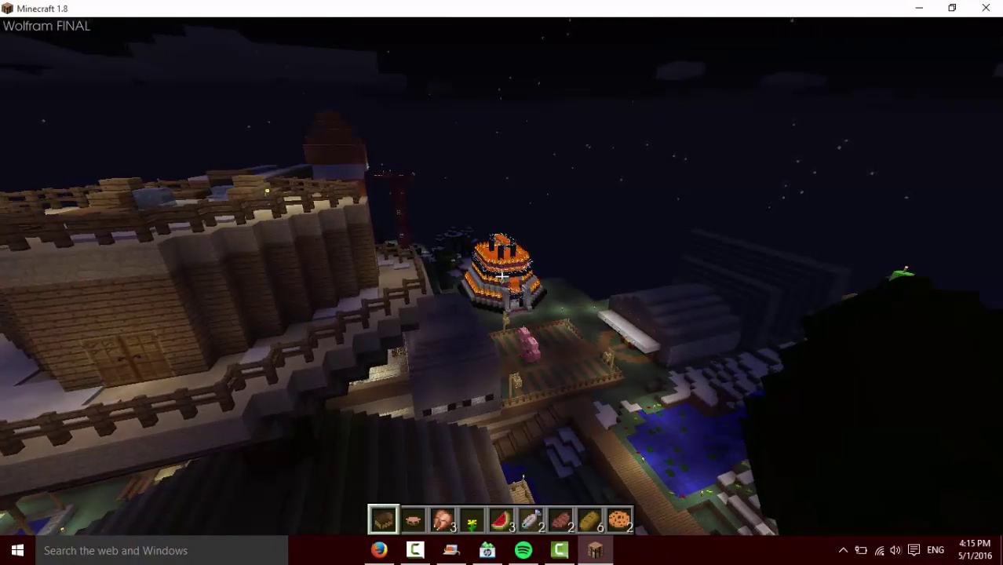
Look over the in-game Options screen with its Wolfram Menu entry and return to the world
{"action": "key", "text": "Escape"}
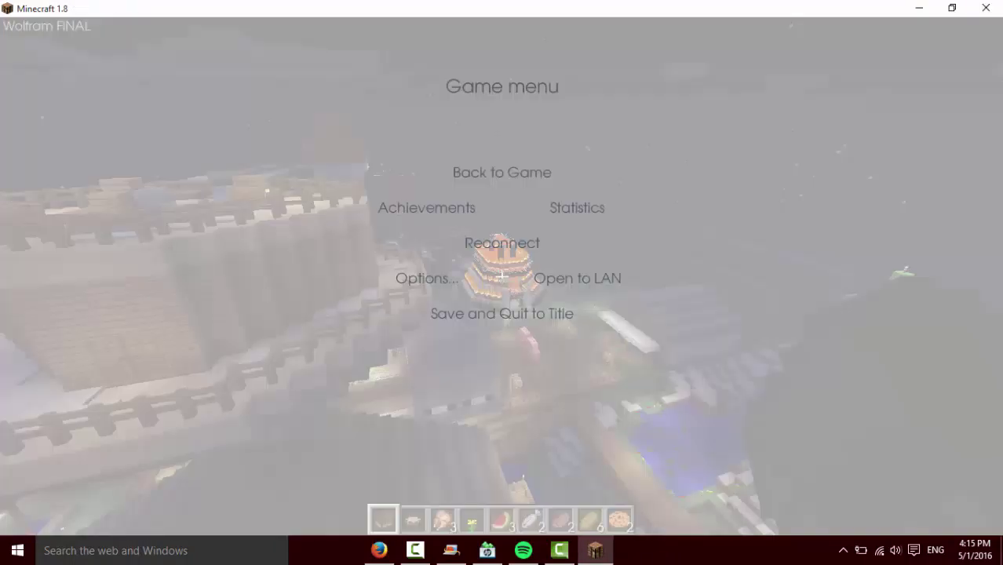
{"action": "left_click", "coordinate": [435, 281]}
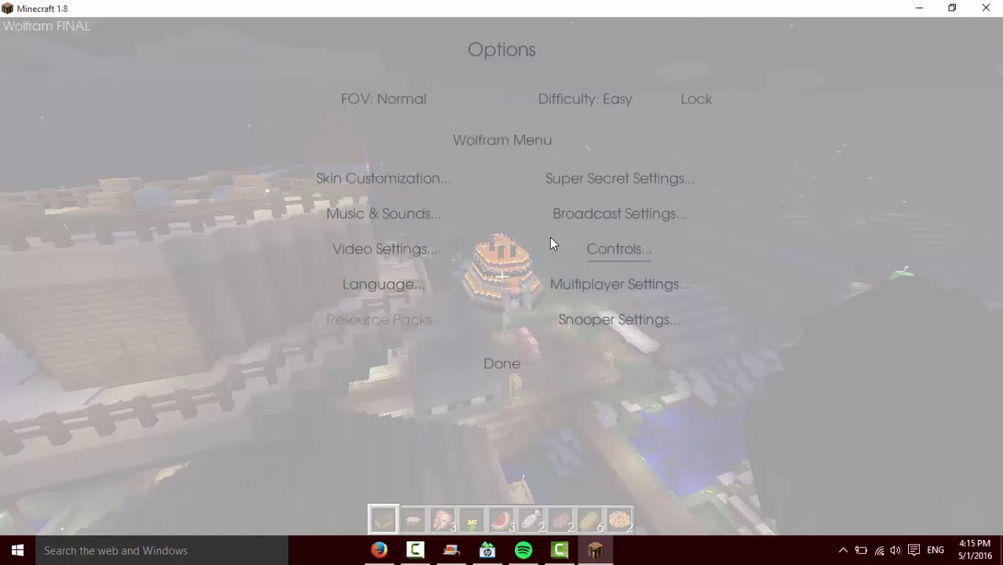
{"action": "left_click", "coordinate": [506, 365]}
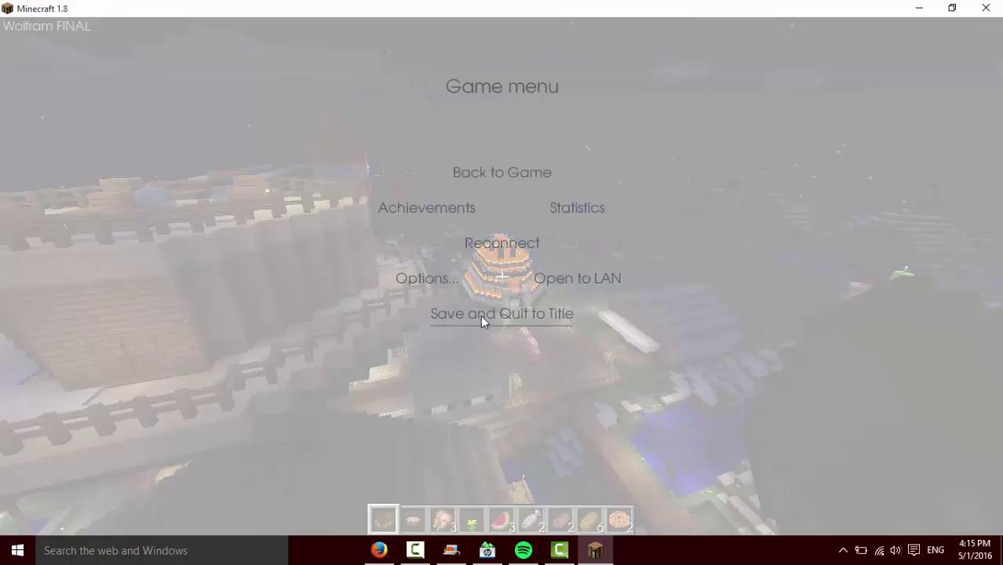
{"action": "left_click", "coordinate": [475, 174]}
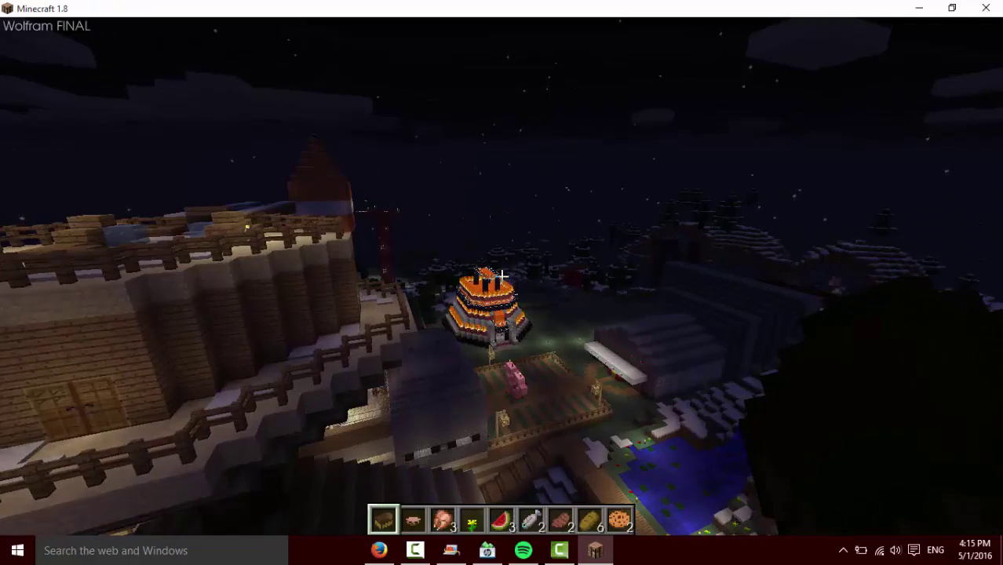
Move forward through the world past the lava-topped building to the wooden fence
{"action": "key", "text": "w"}
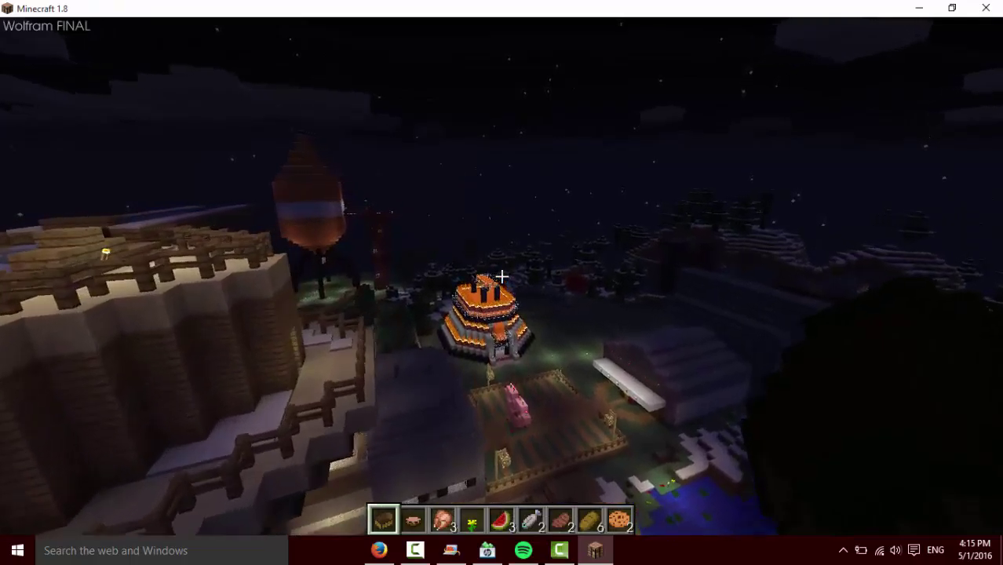
{"action": "key", "text": "w"}
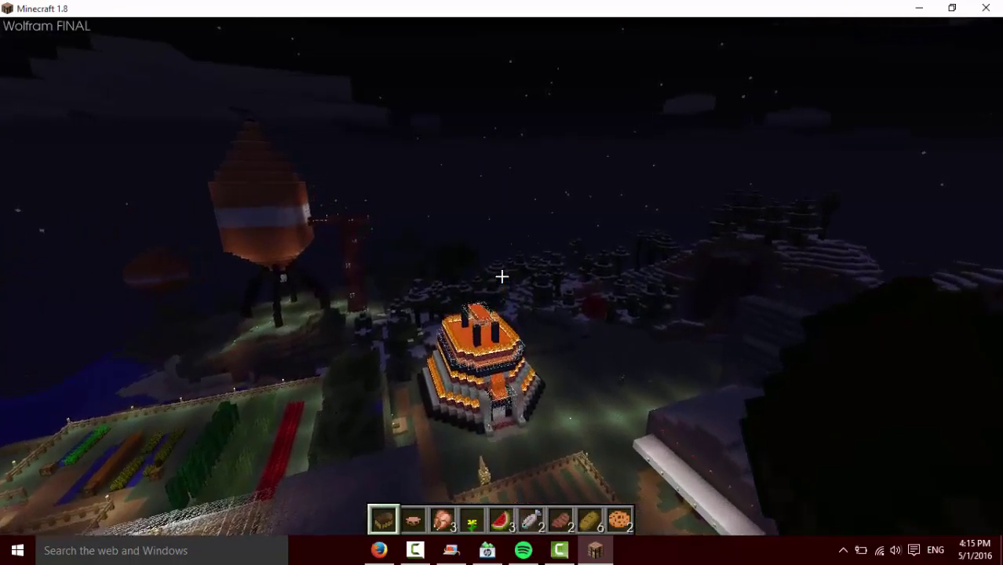
{"action": "key", "text": "w"}
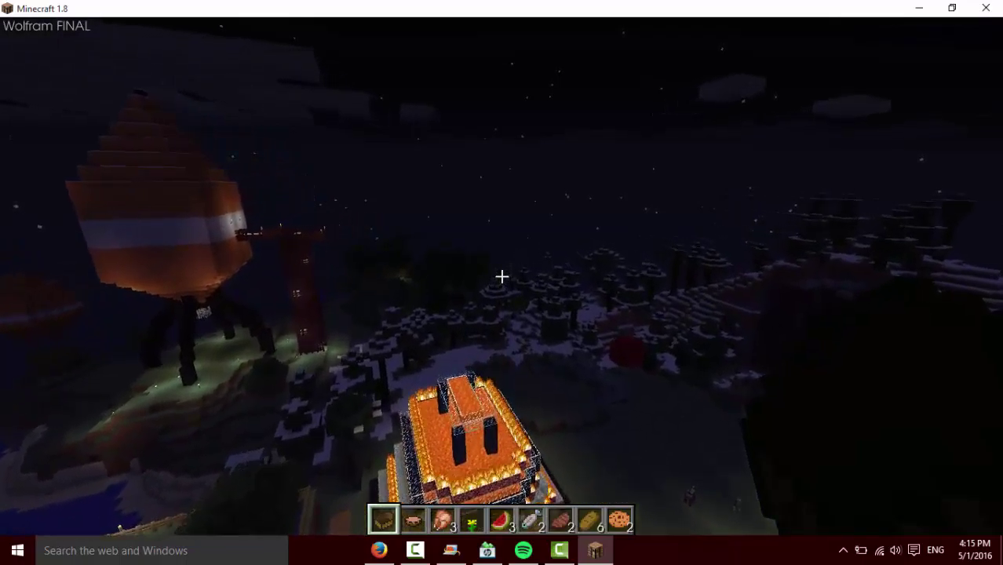
{"action": "key", "text": "w"}
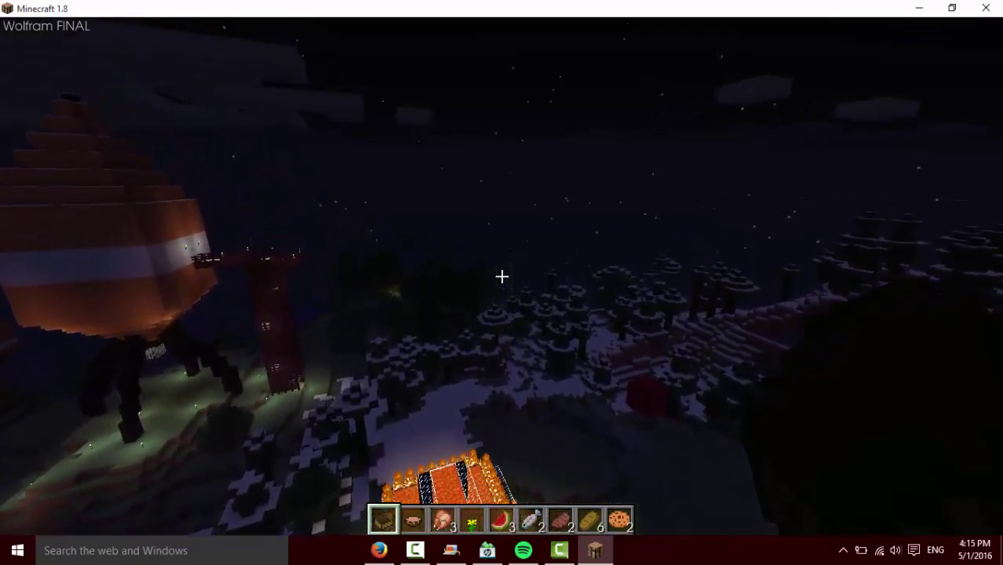
{"action": "key", "text": "w"}
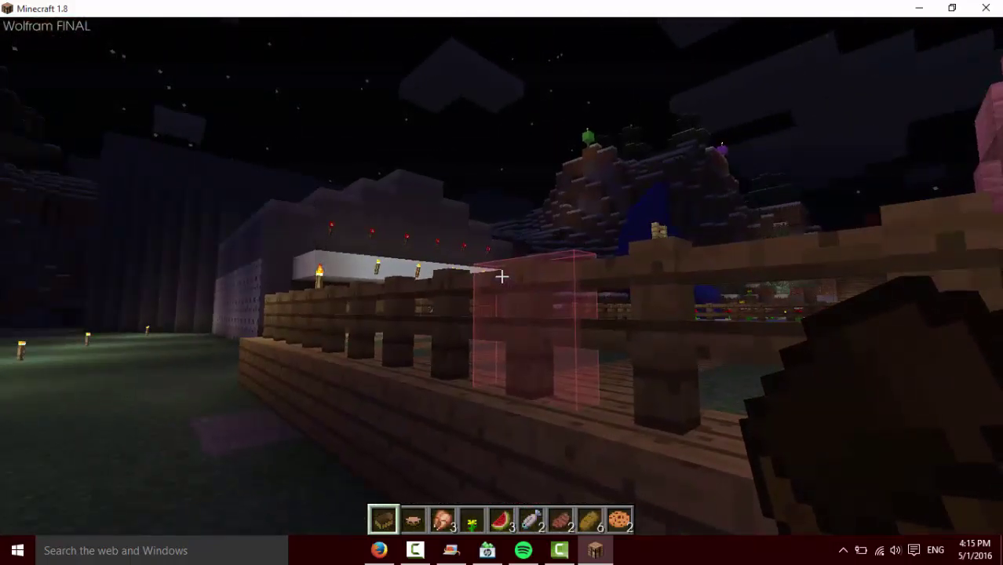
Start entering a /gamemod command in the chat, checking the IRC and Commands views along the way
{"action": "key", "text": "slash"}
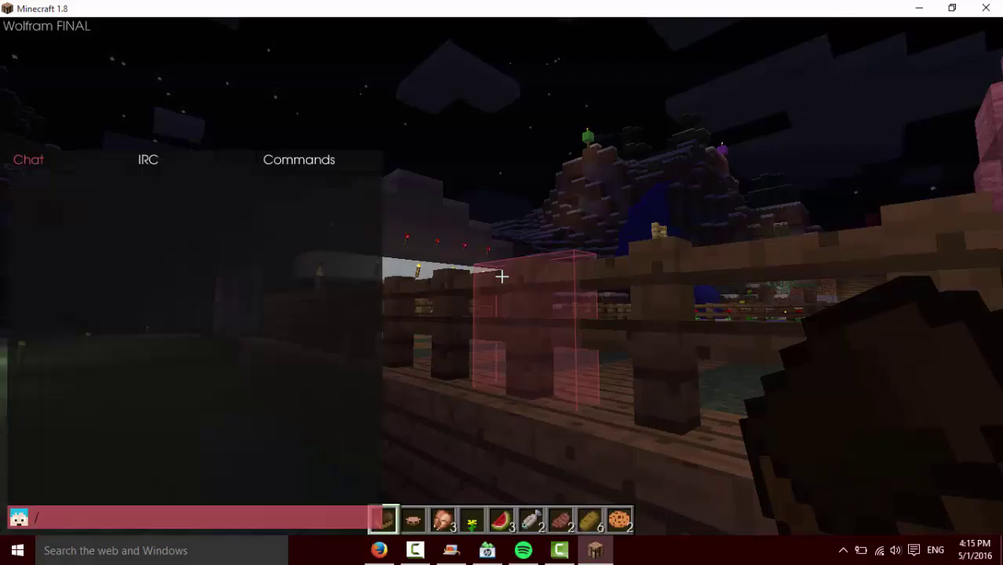
{"action": "type", "text": "ga"}
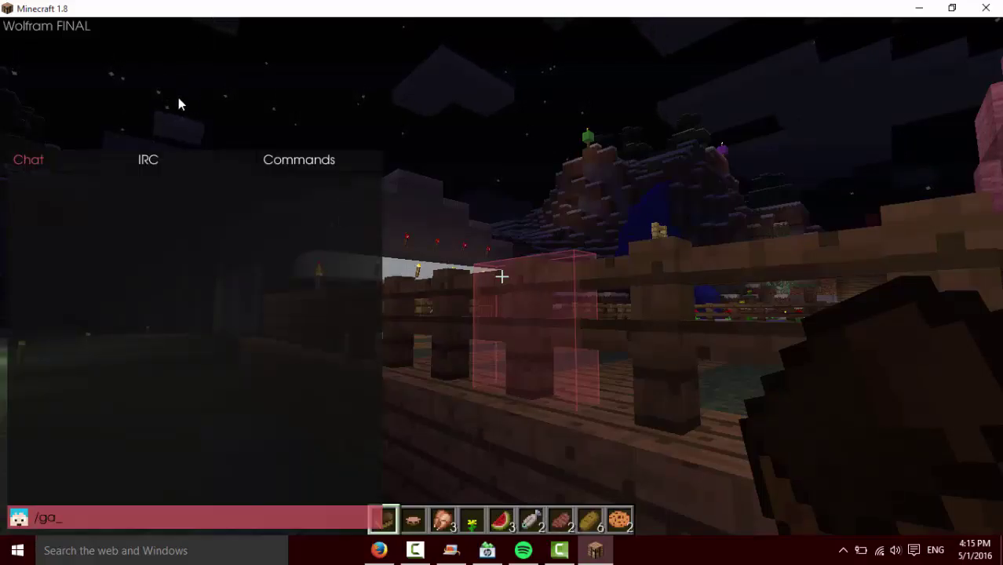
{"action": "left_click", "coordinate": [196, 162]}
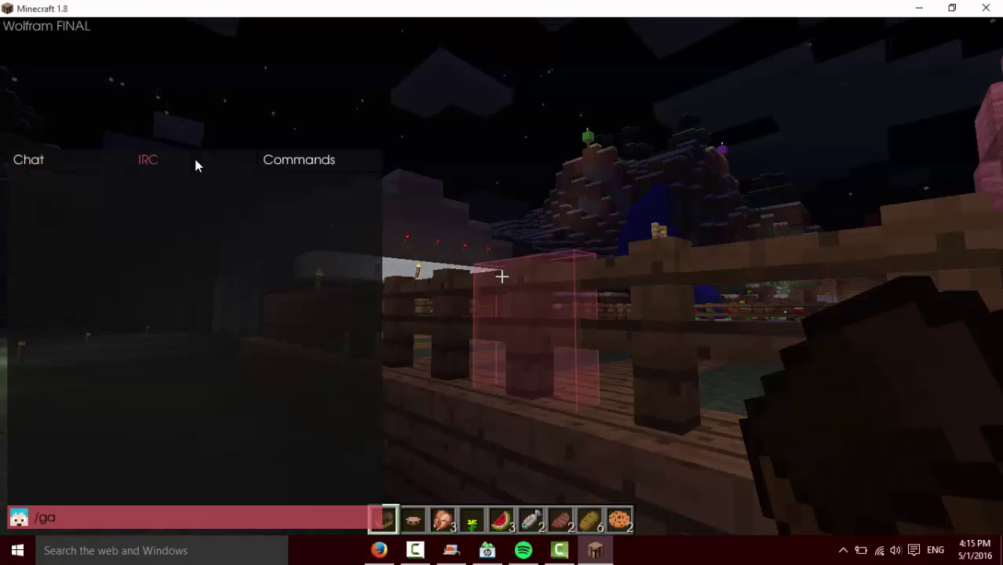
{"action": "left_click", "coordinate": [273, 160]}
{"action": "left_click", "coordinate": [37, 160]}
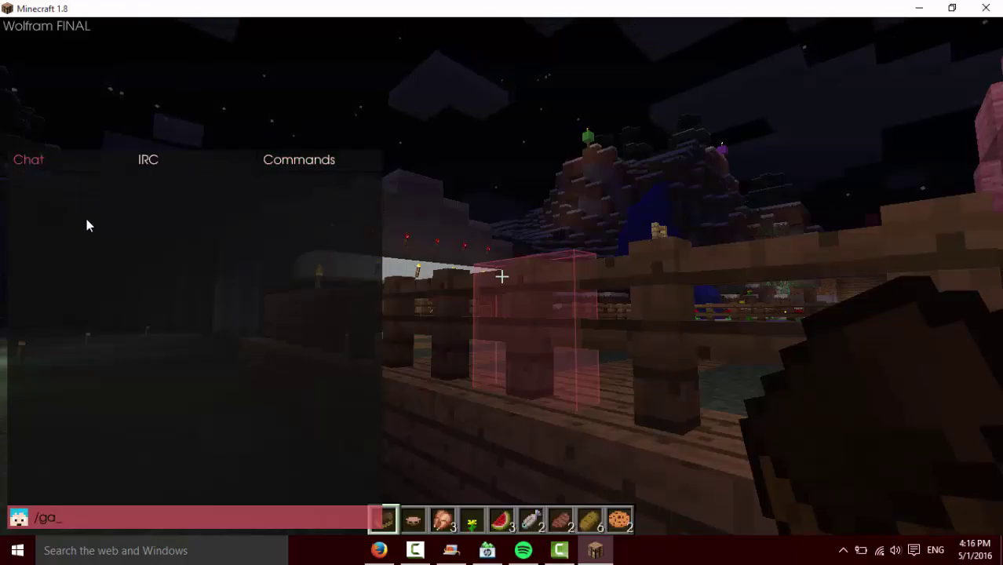
{"action": "type", "text": "memod"}
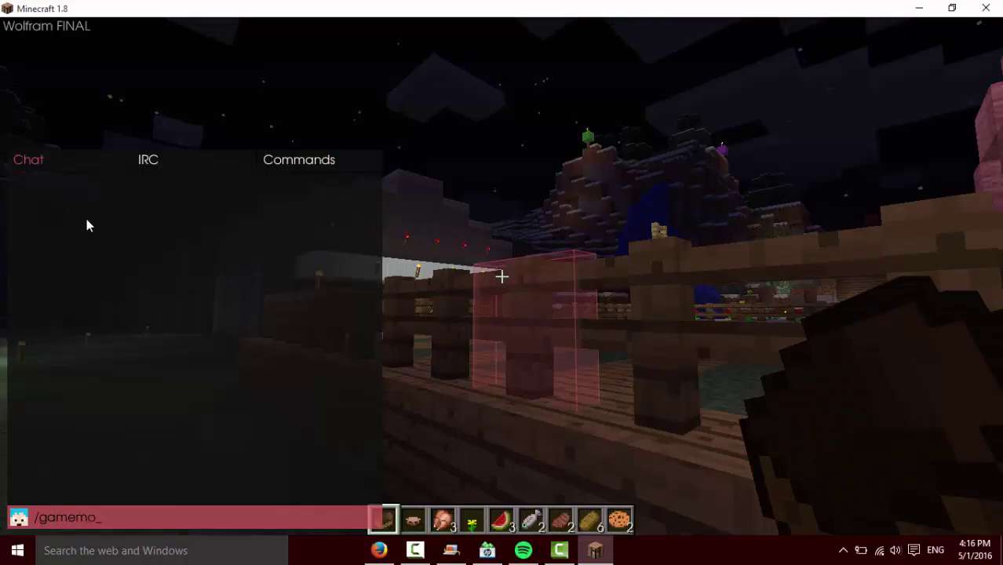